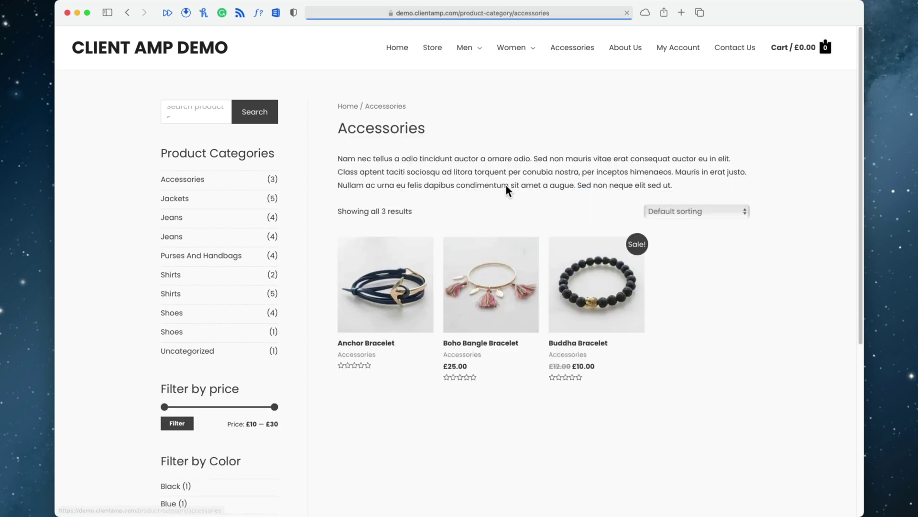
- View the Boho Bangle Bracelet product page and WooCommerce Analytics, then go to the FluentCRM setup wizard tab
left_click(466, 327)
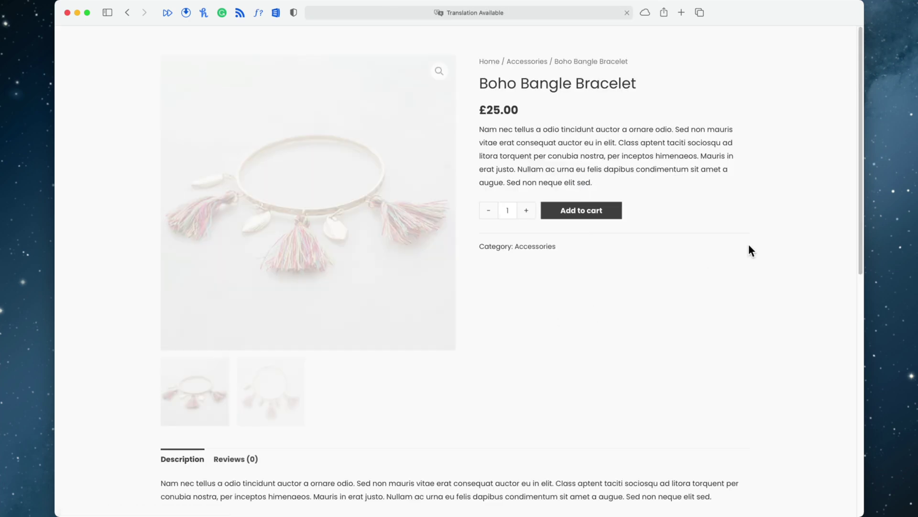
left_click_drag(861, 97, 853, 119)
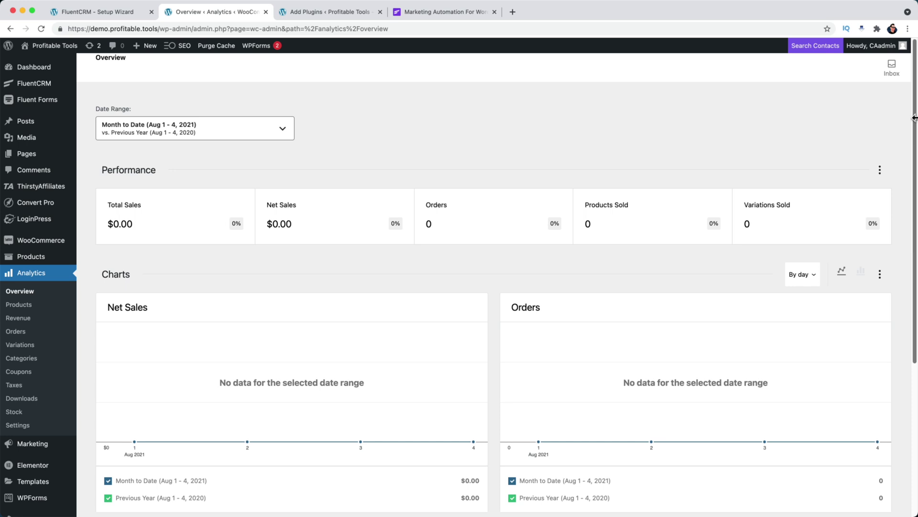
scroll(914, 117, "down", 3)
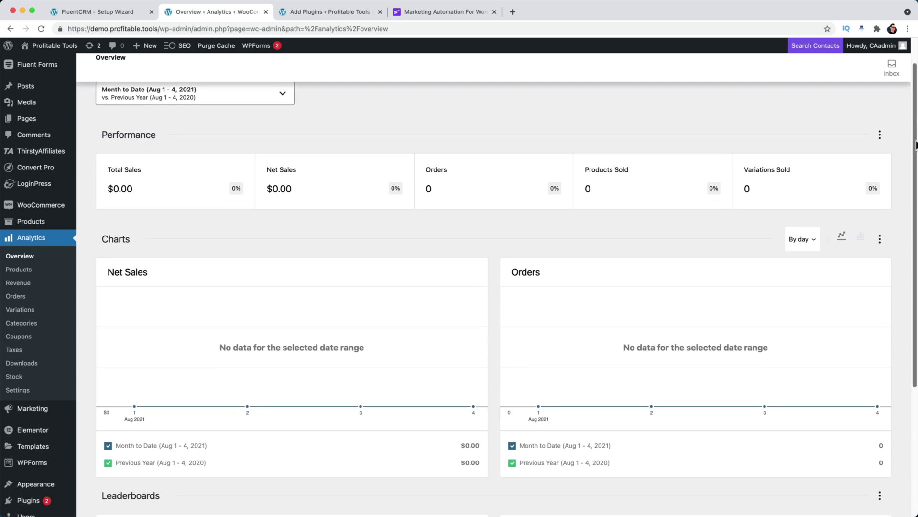
left_click_drag(913, 163, 902, 218)
left_click(96, 10)
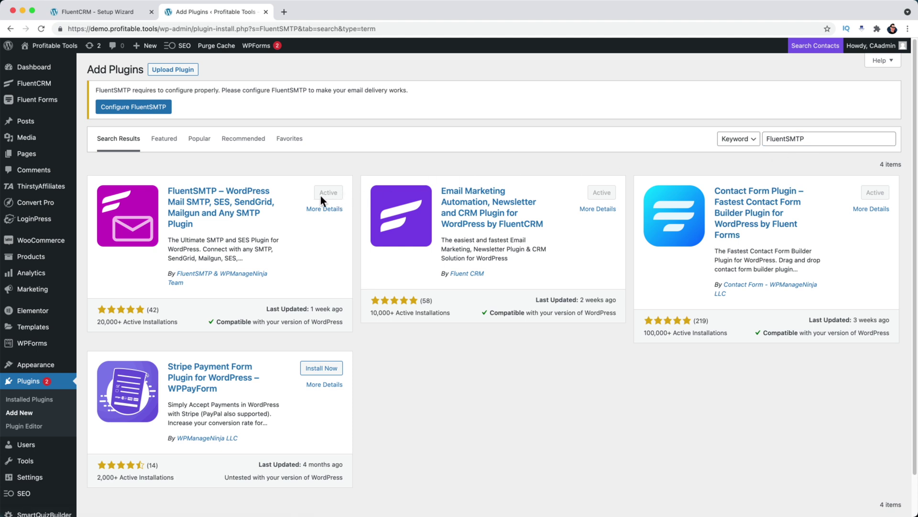
- Reveal the Fluent SMTP entry under the WordPress Settings menu
mouse_move(26, 478)
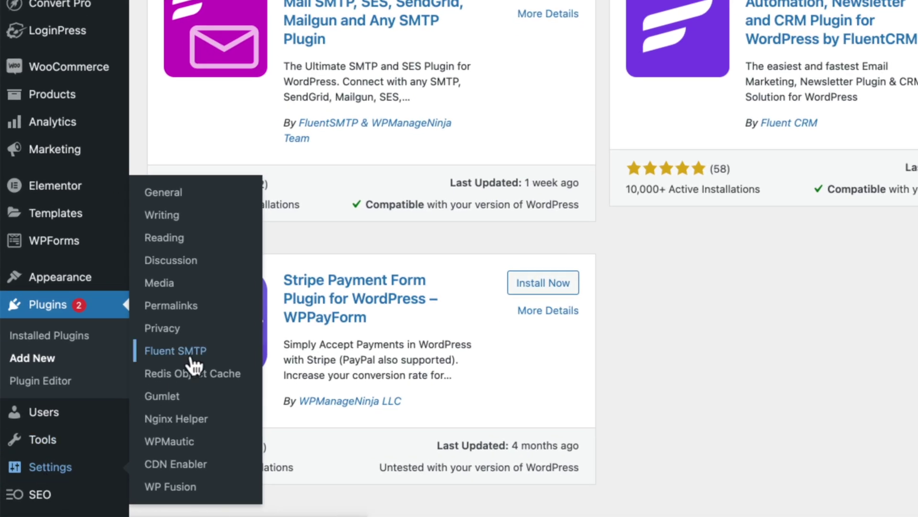
- Look over Fluent SMTP's provider welcome screen, then go to the FluentCRM dashboard
left_click(191, 359)
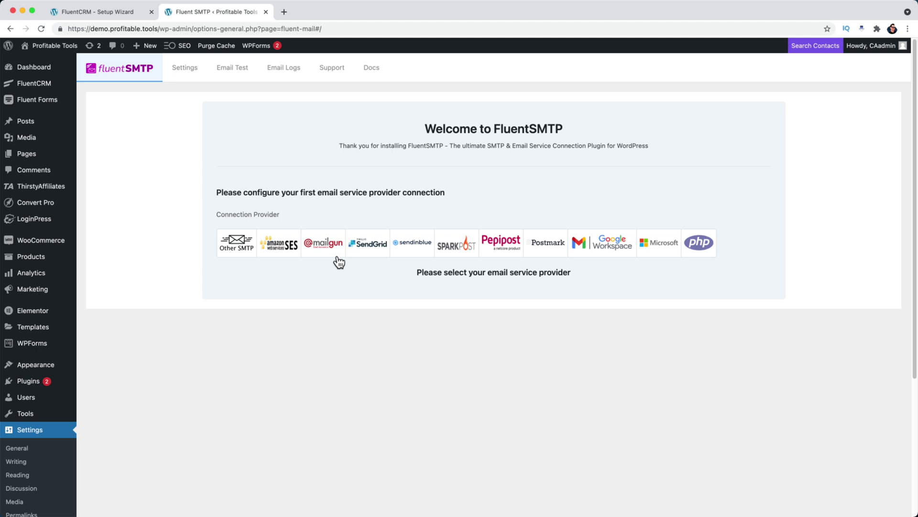
left_click(27, 86)
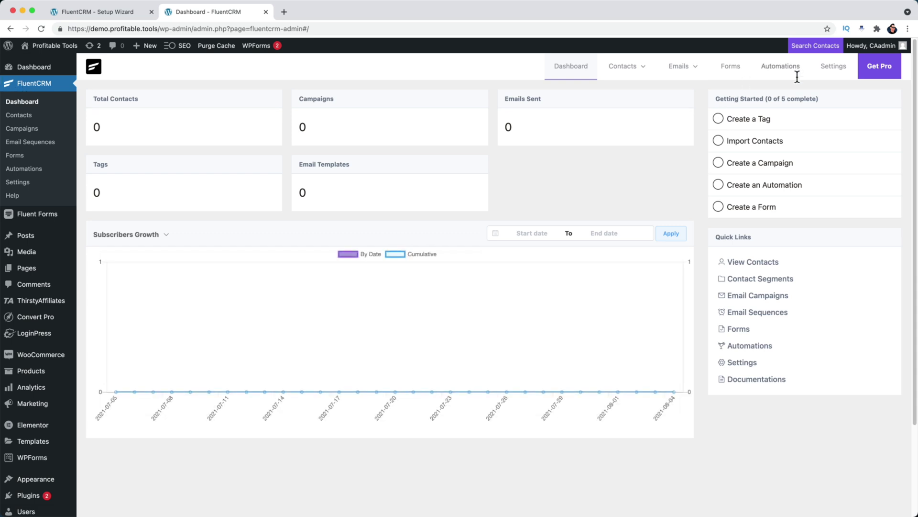
- Bring up FluentCRM's Global Email Settings and check the default sender name and From address
left_click(820, 72)
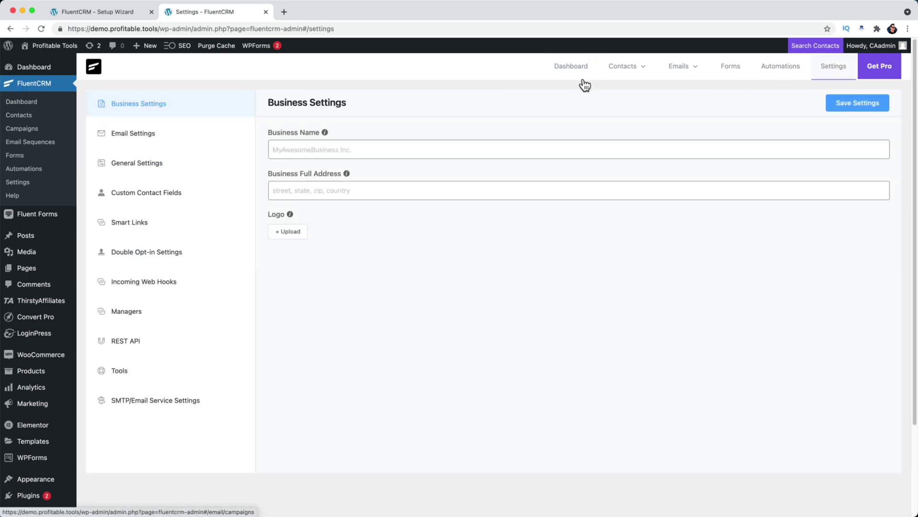
left_click(137, 134)
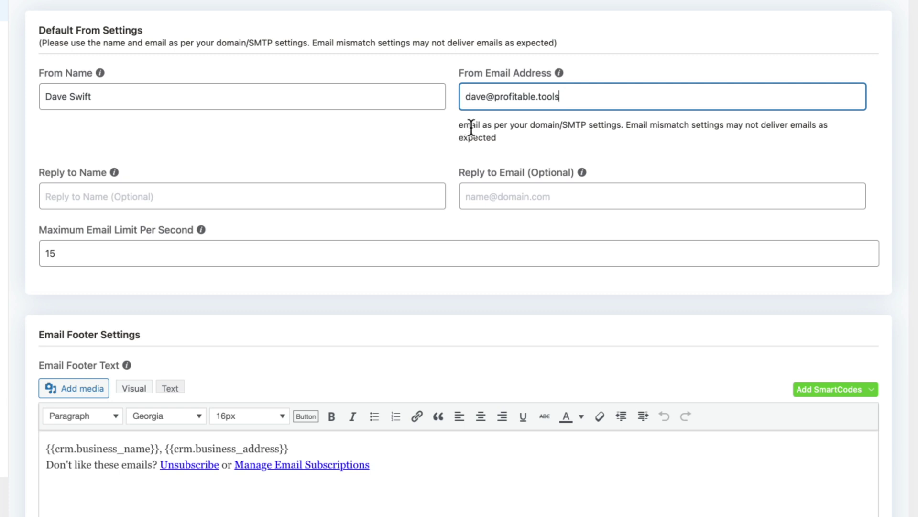
left_click(471, 128)
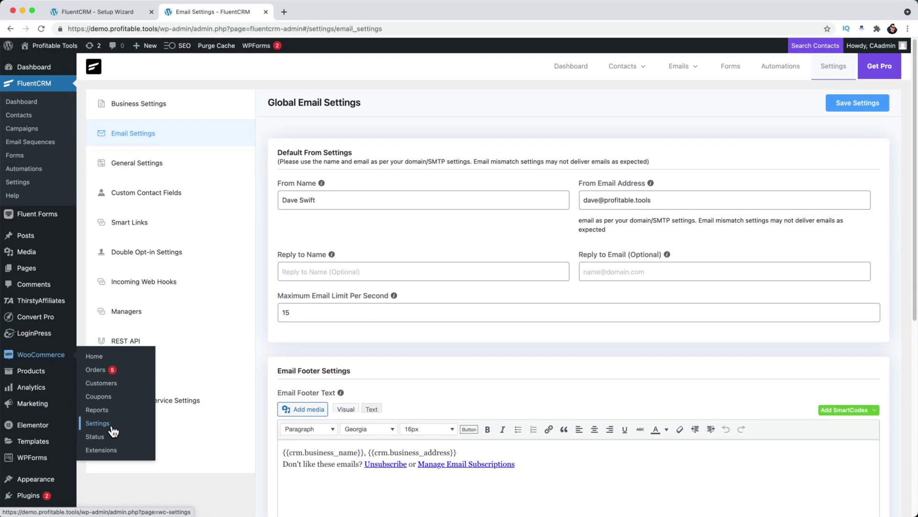
- Review the email sender options on WooCommerce's Emails settings
left_click(109, 427)
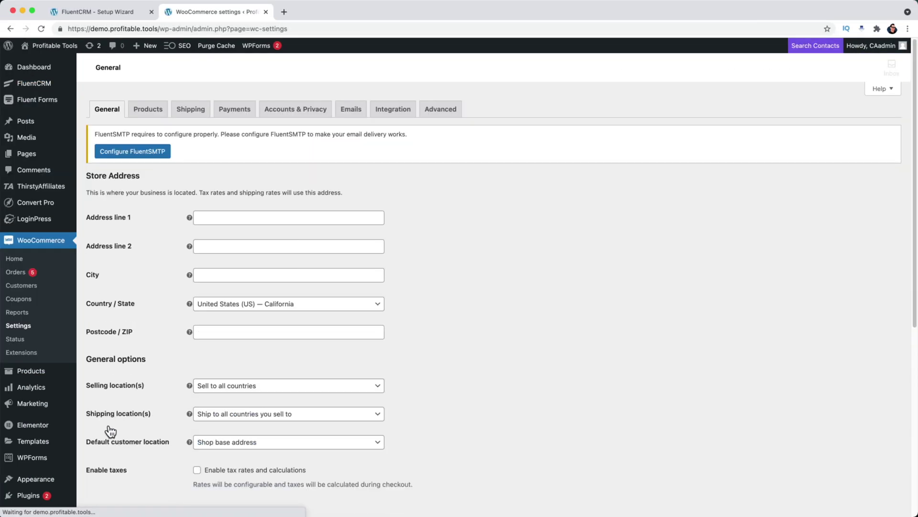
left_click(345, 114)
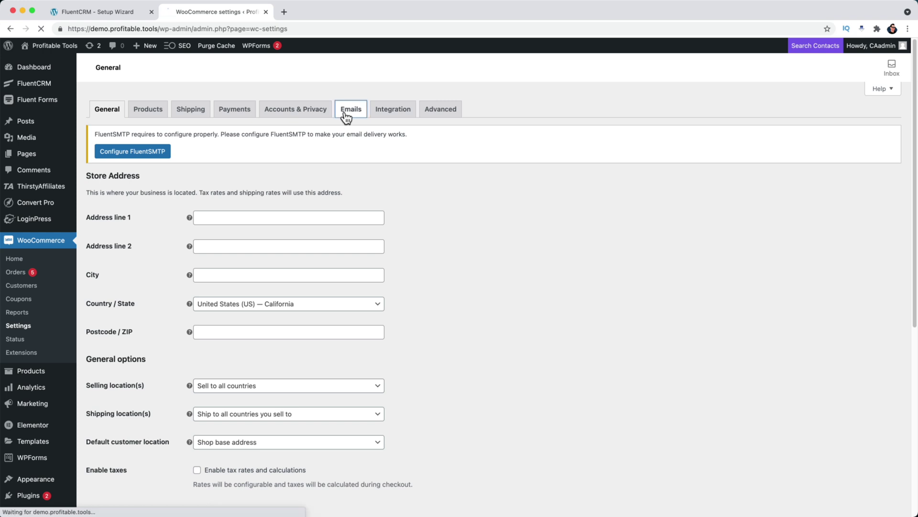
scroll(462, 301, "down", 10)
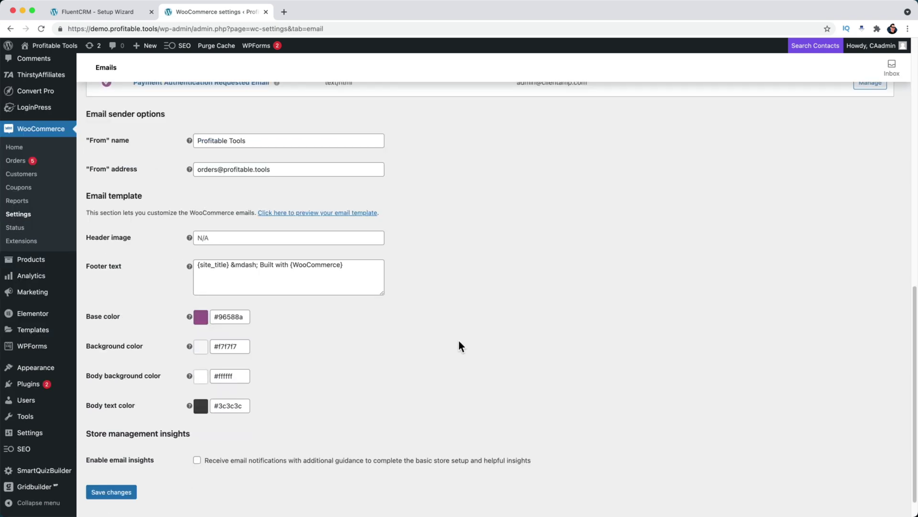
scroll(444, 330, "up", 1)
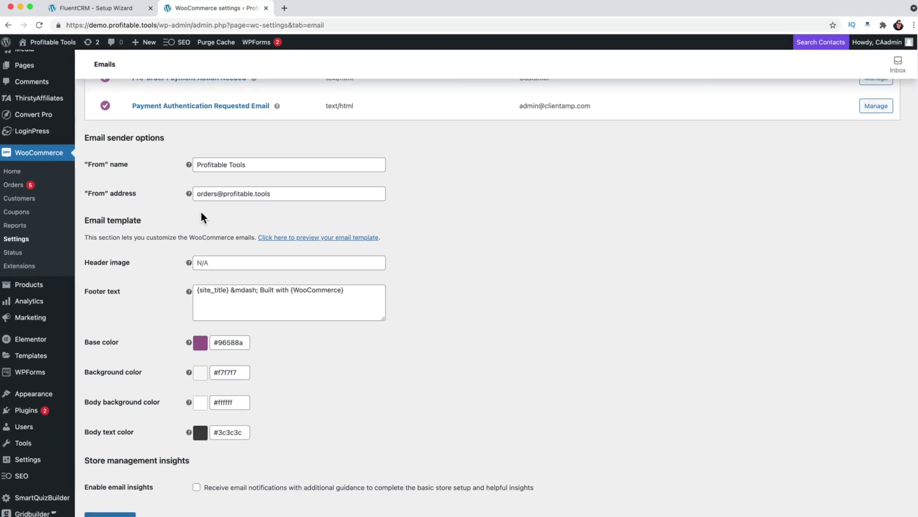
- Bring up the site's General settings to check site title, timezone and admin email
mouse_move(30, 435)
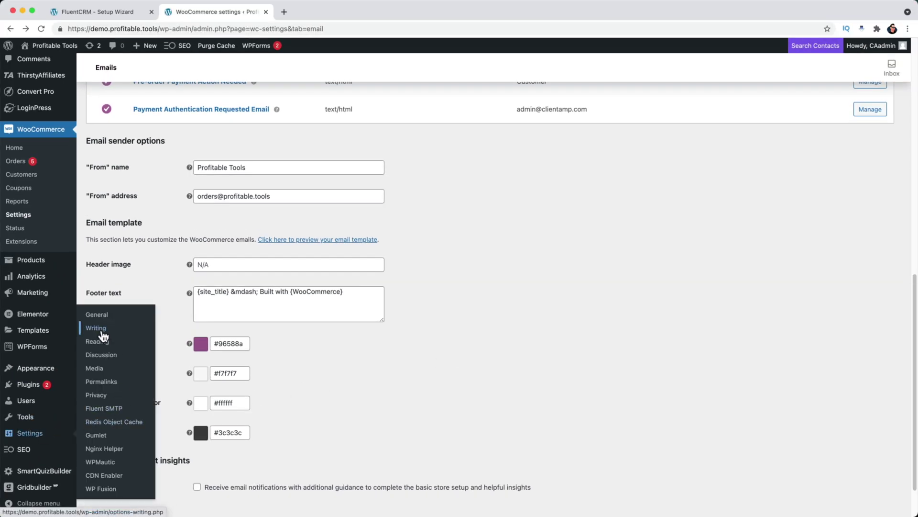
left_click(98, 328)
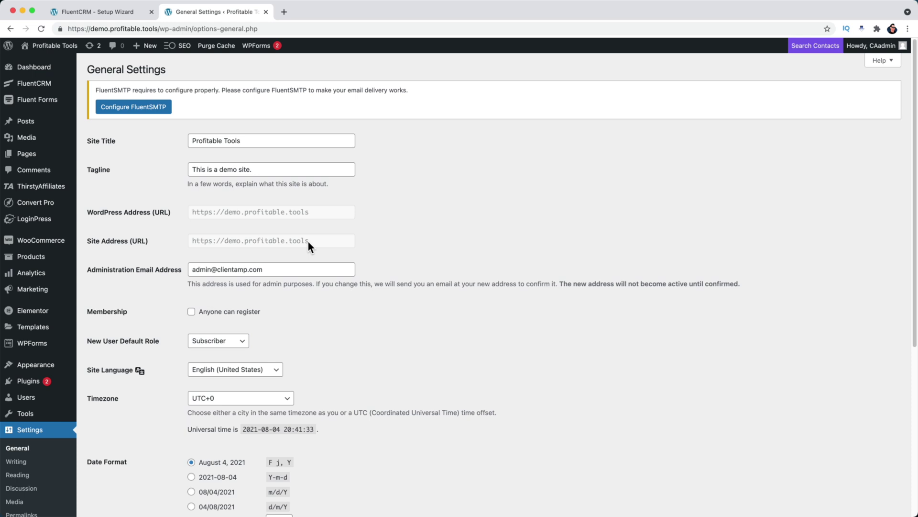
scroll(308, 242, "down", 2)
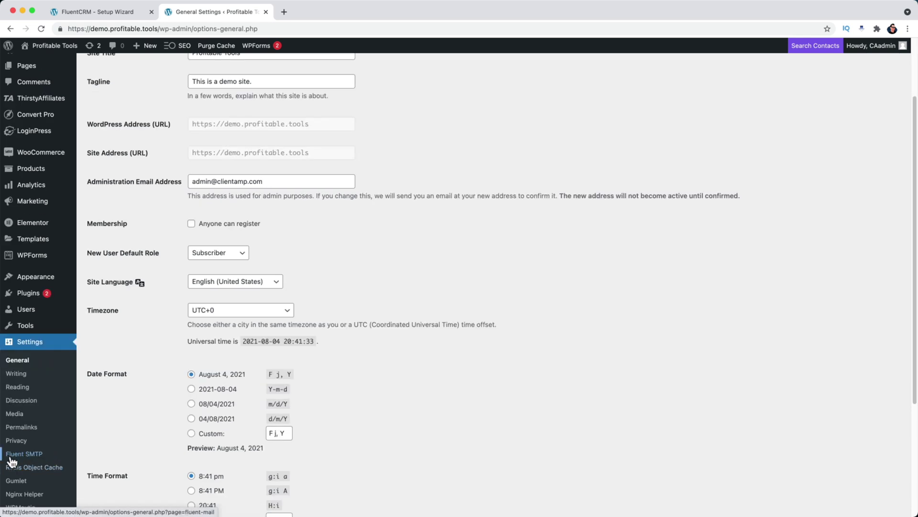
- Choose Amazon SES in FluentSMTP, enter the sender email address and name, and disable Force From Email
left_click(36, 457)
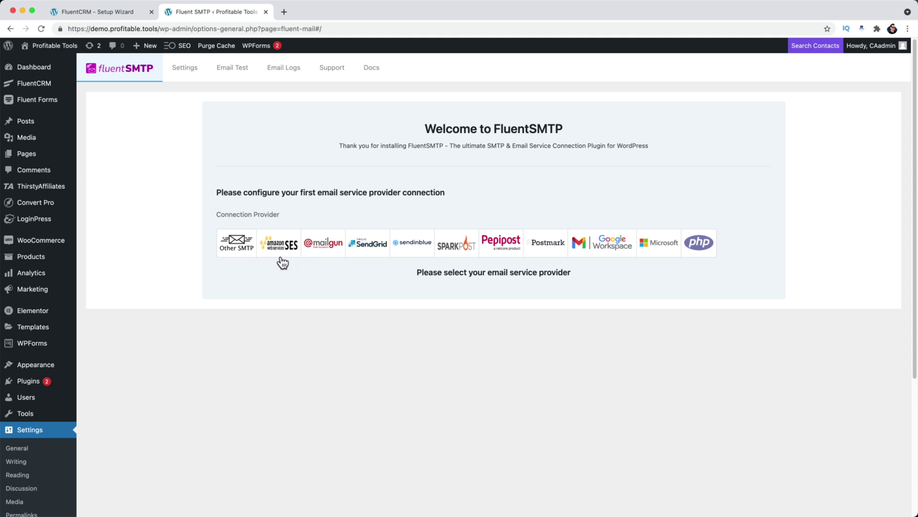
left_click(279, 254)
left_click(335, 335)
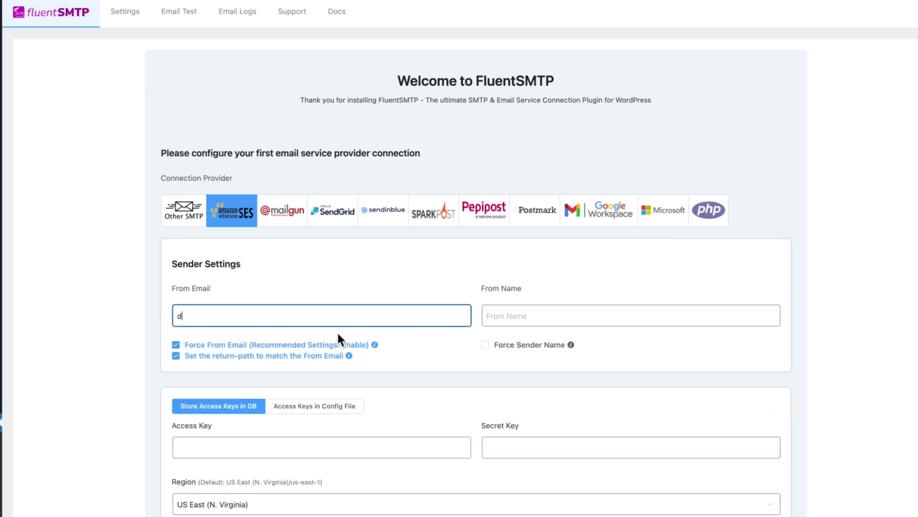
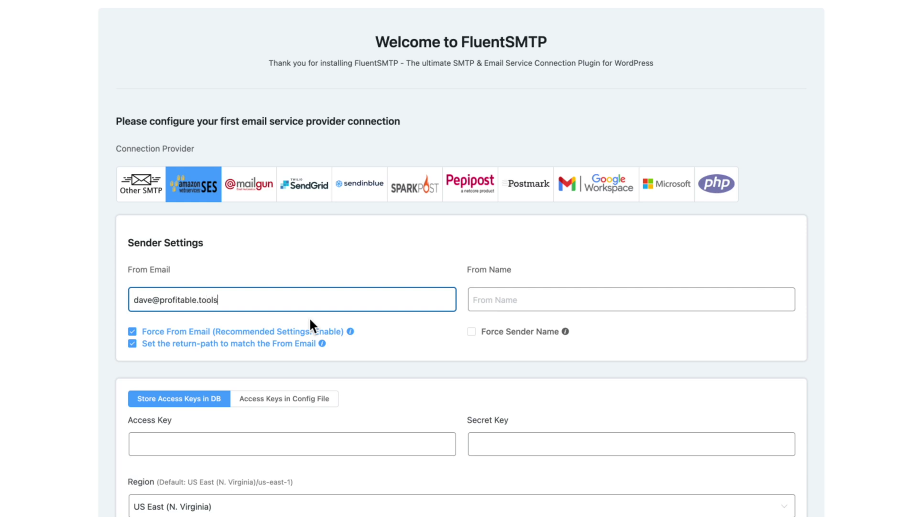
key("Tab")
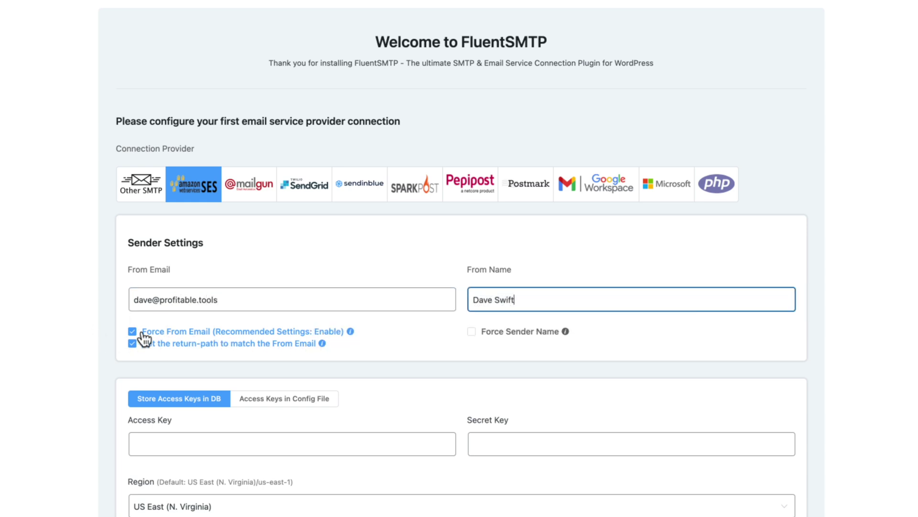
left_click(134, 332)
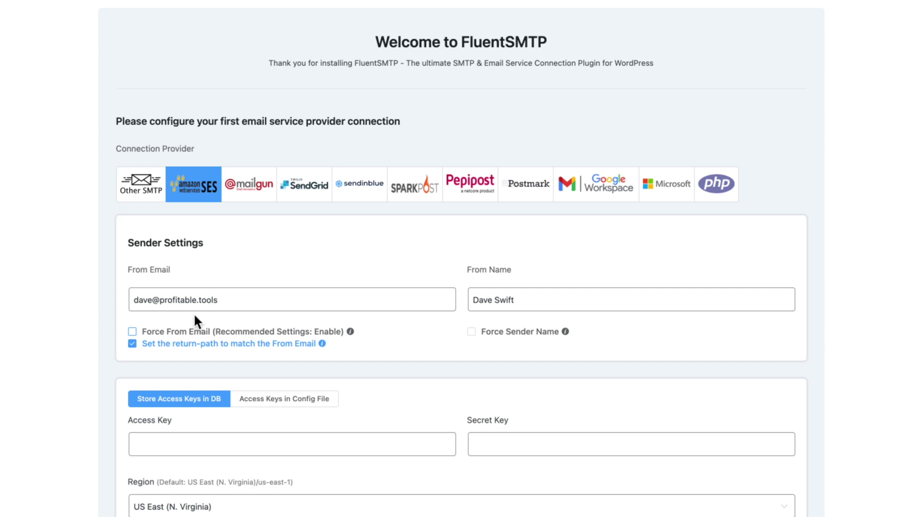
scroll(214, 339, "down", 3)
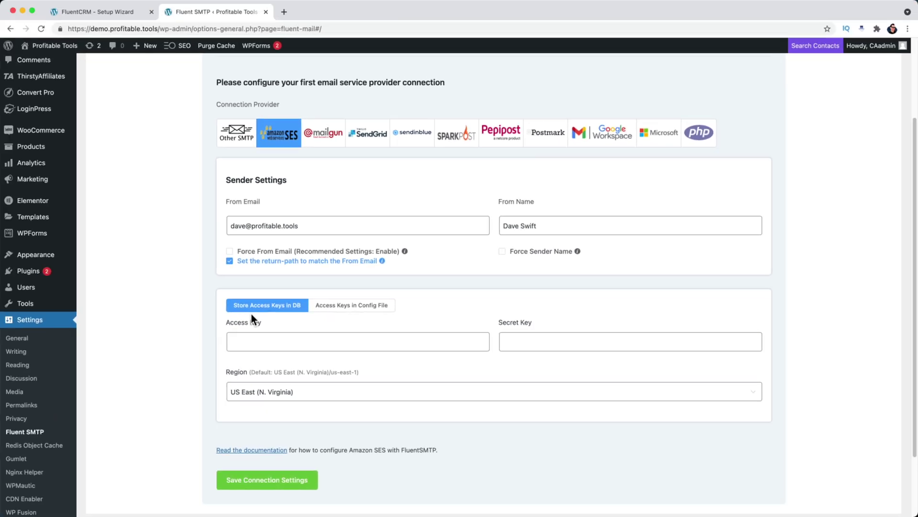
- Read the Amazon SES setup documentation down to the access key and secret key section
left_click(142, 442)
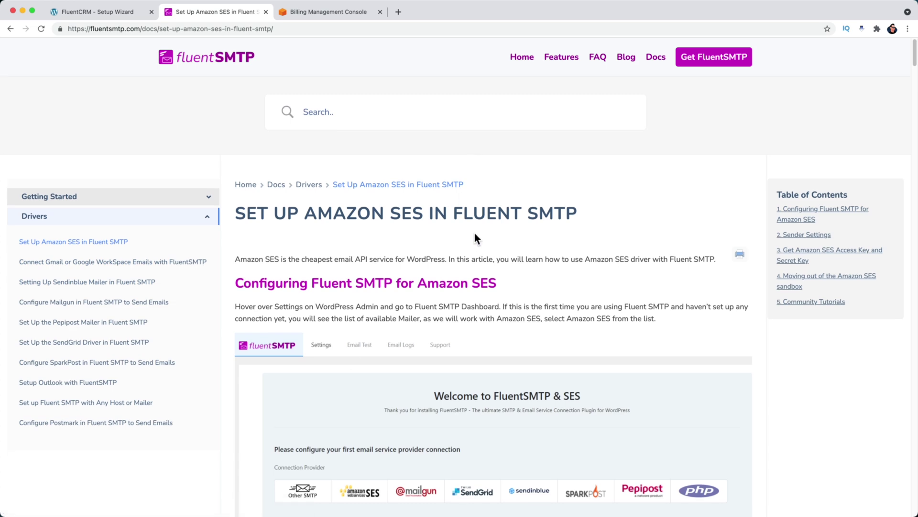
scroll(476, 235, "down", 3)
scroll(476, 237, "down", 10)
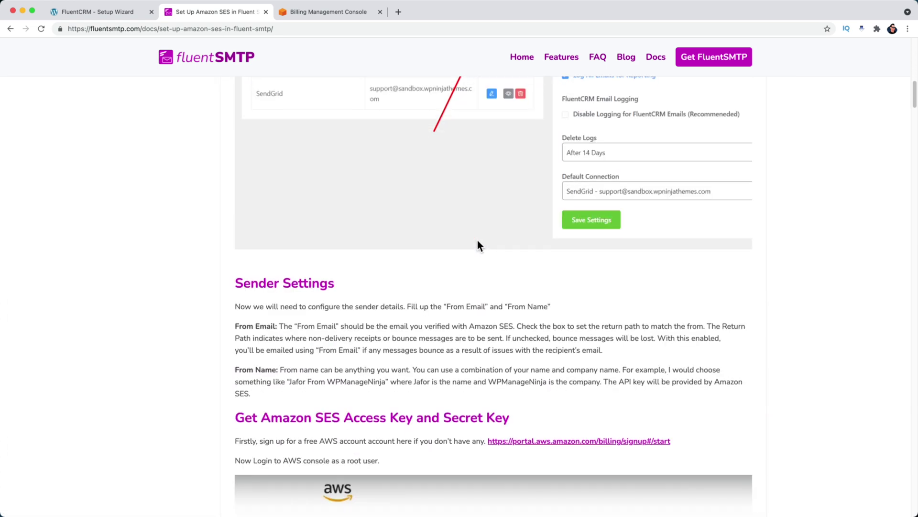
scroll(479, 245, "down", 2)
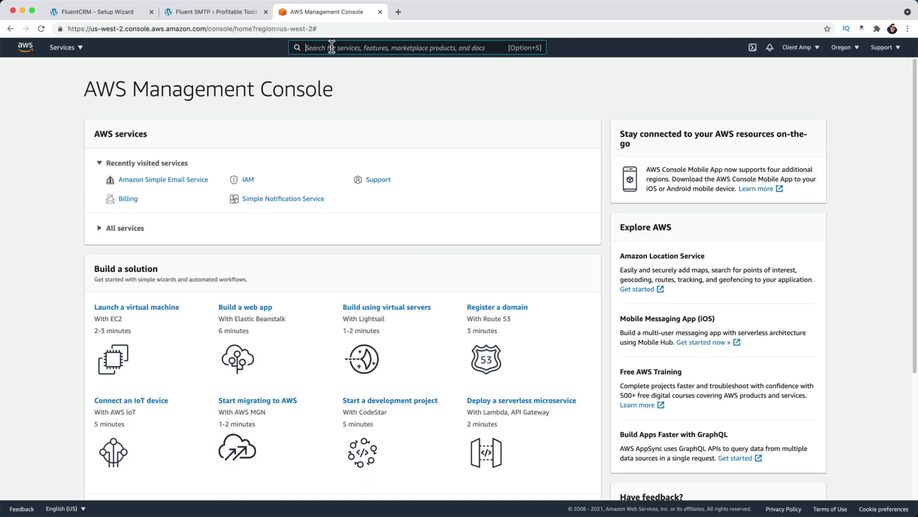
- Search 'SES' in the AWS console and show Amazon SES's verified Domains list
type("sES")
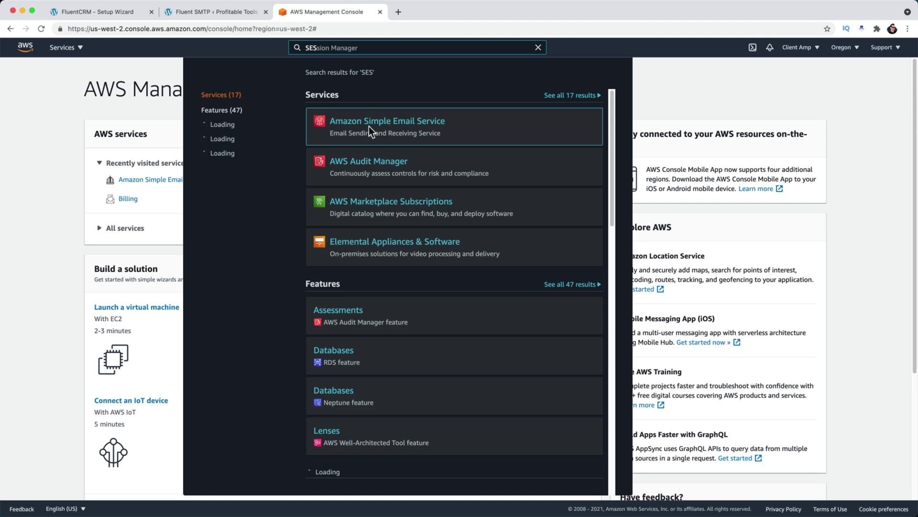
left_click(411, 129)
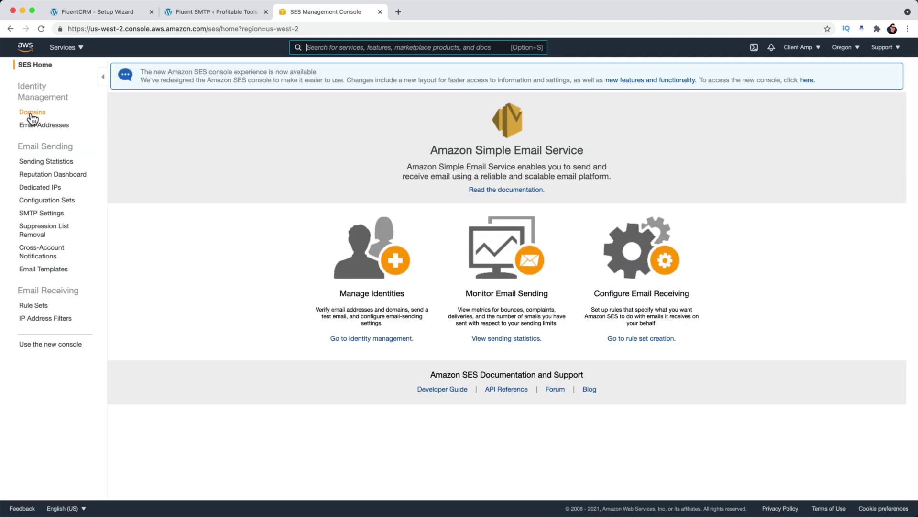
left_click(32, 114)
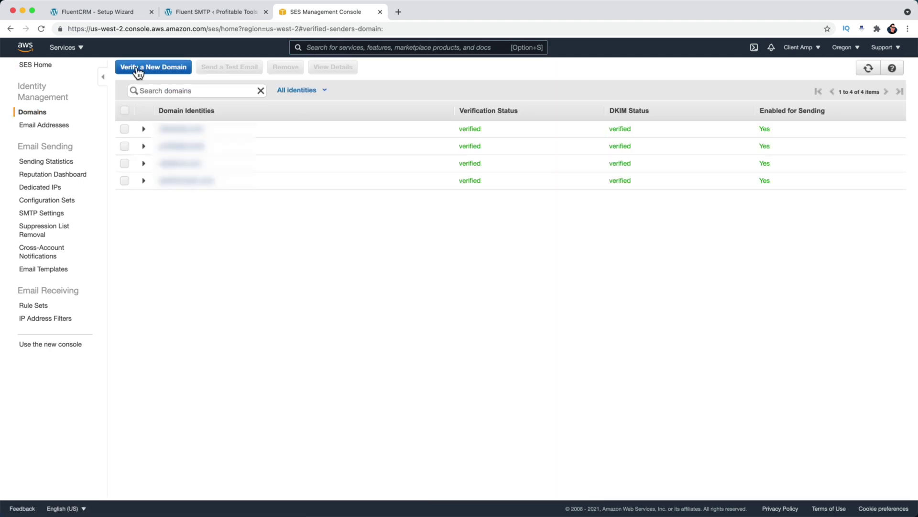
- Start verifying the new SES domain profitable.tools with DKIM settings generated
left_click(163, 69)
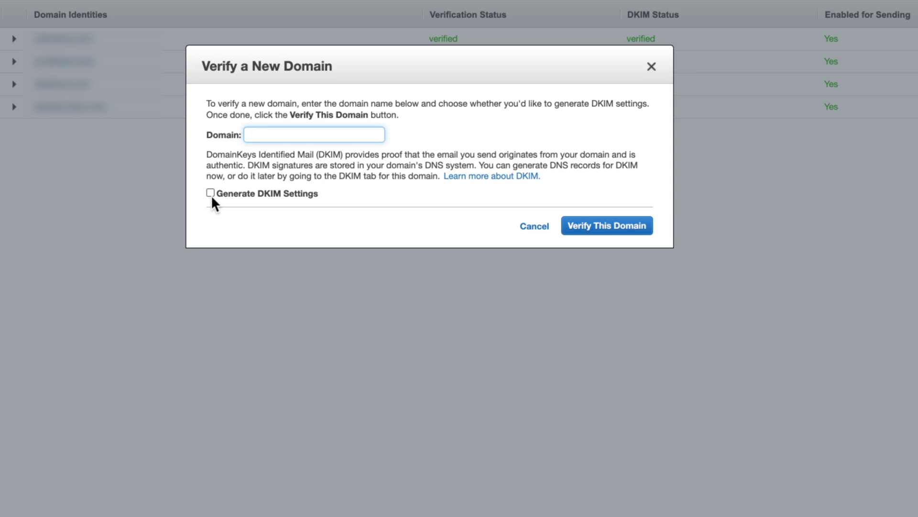
left_click(210, 193)
left_click(274, 140)
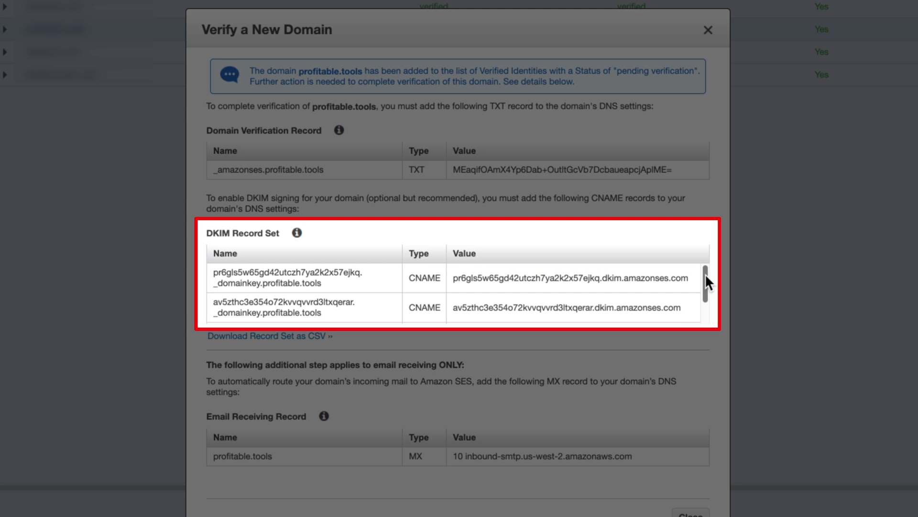
left_click_drag(706, 276, 704, 298)
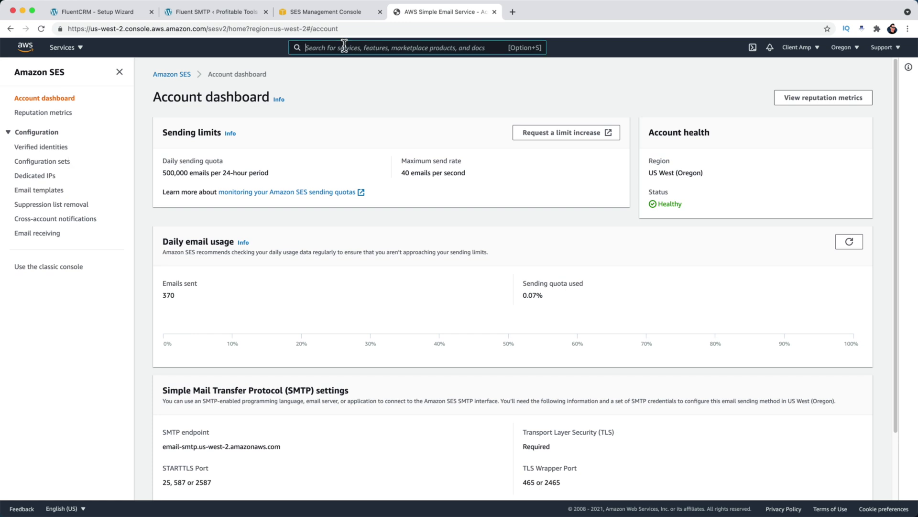
- Start a new IAM user named fluentSMTP-demo with programmatic access
type("IAM")
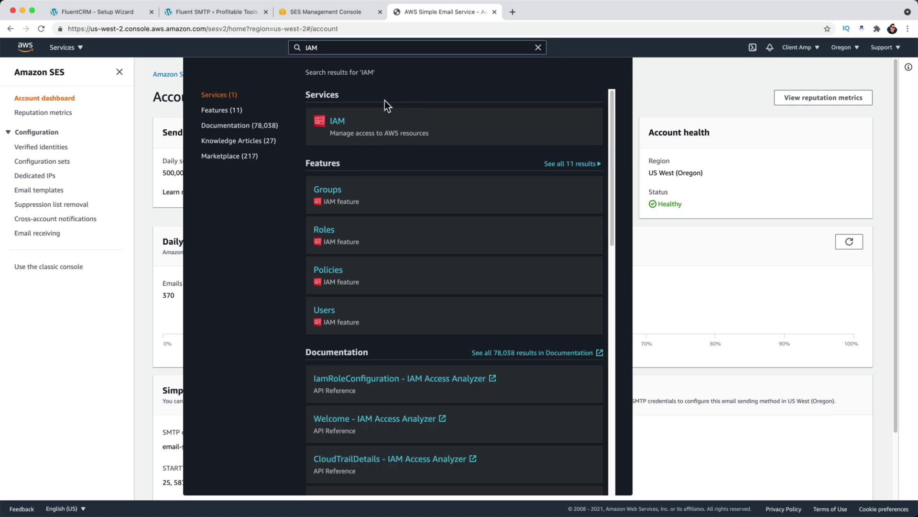
left_click(343, 122)
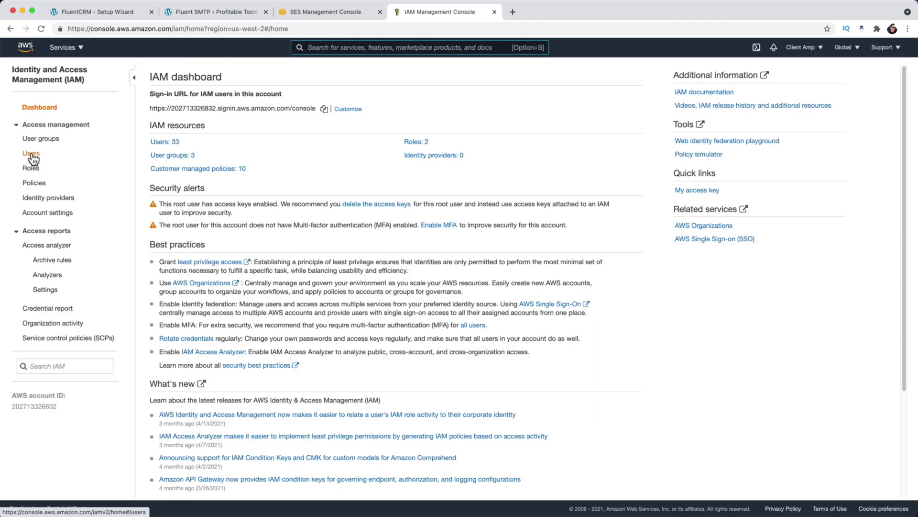
left_click(32, 157)
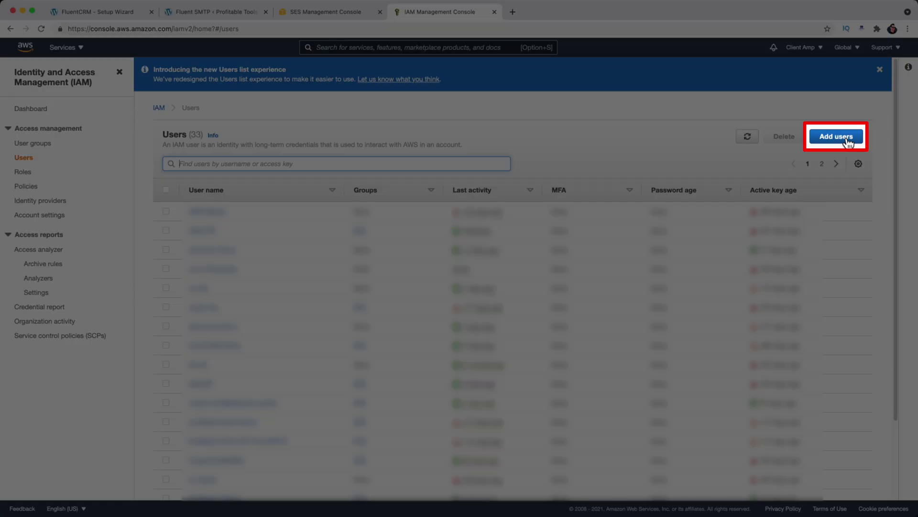
left_click(847, 138)
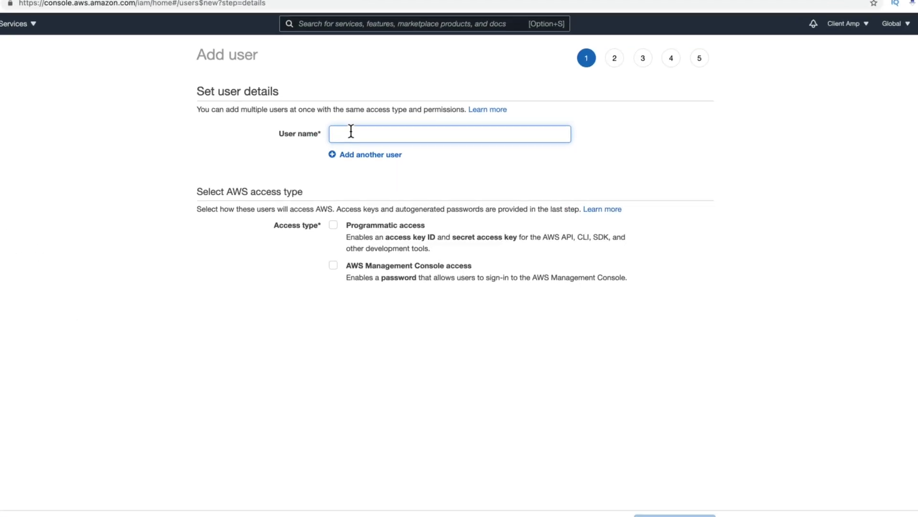
type("fluentSMTP-demo")
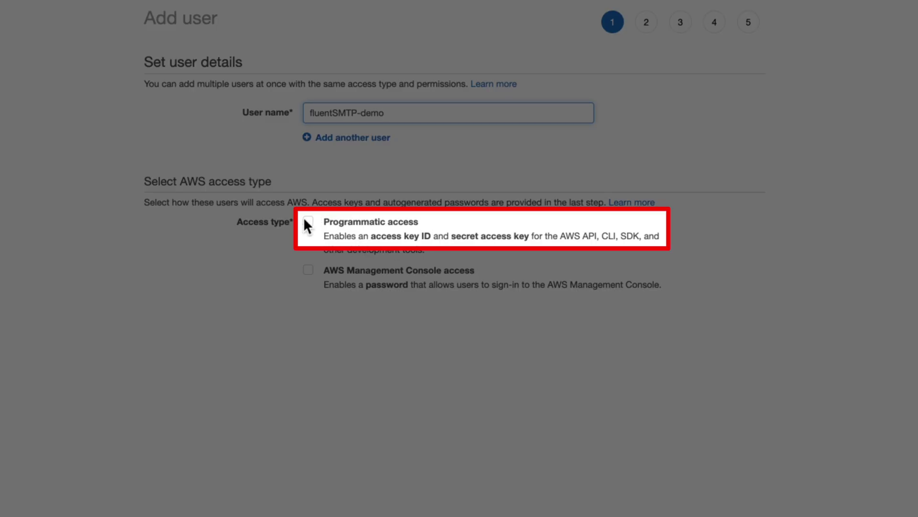
left_click(308, 223)
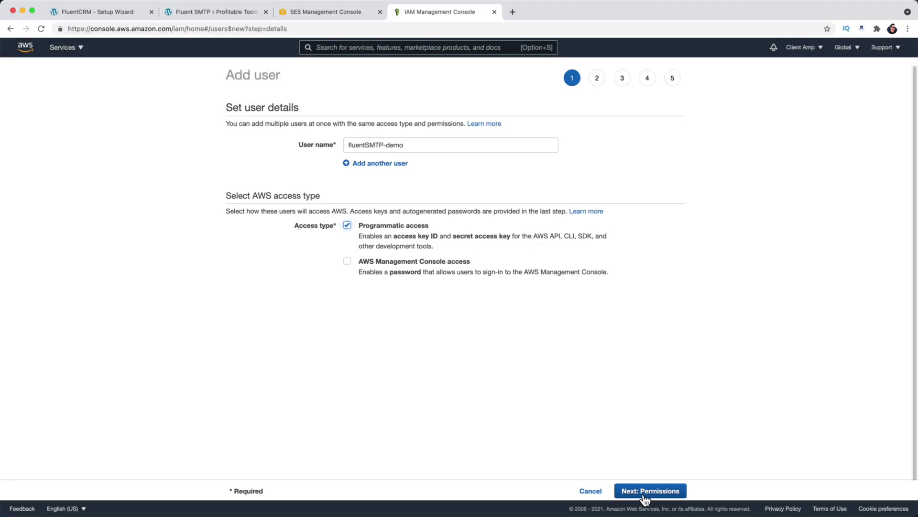
- Attach the AmazonSESFullAccess policy, create the user, and copy its access key ID
left_click(645, 493)
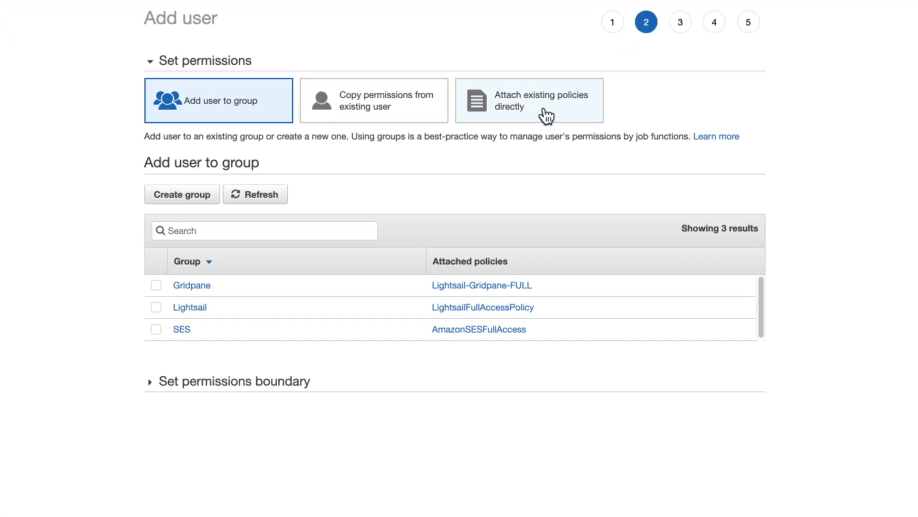
left_click(547, 117)
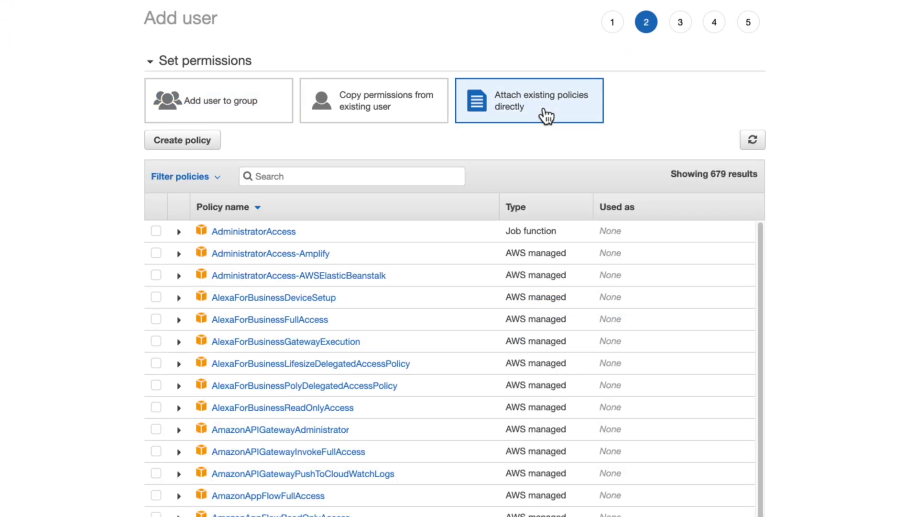
left_click(323, 184)
type("SES")
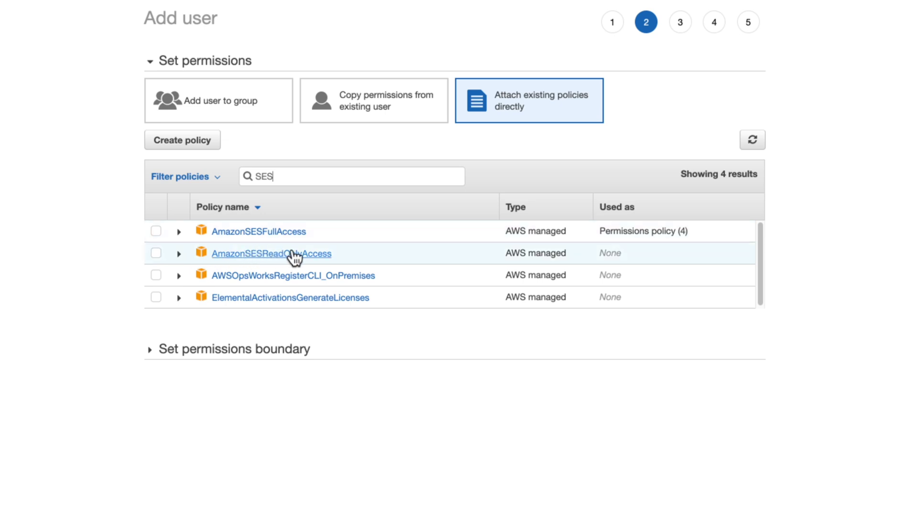
left_click(156, 231)
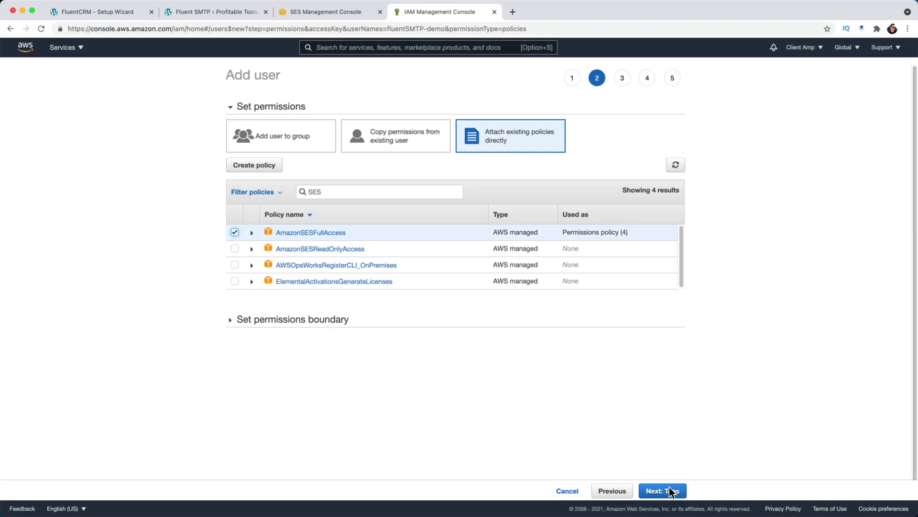
left_click(672, 491)
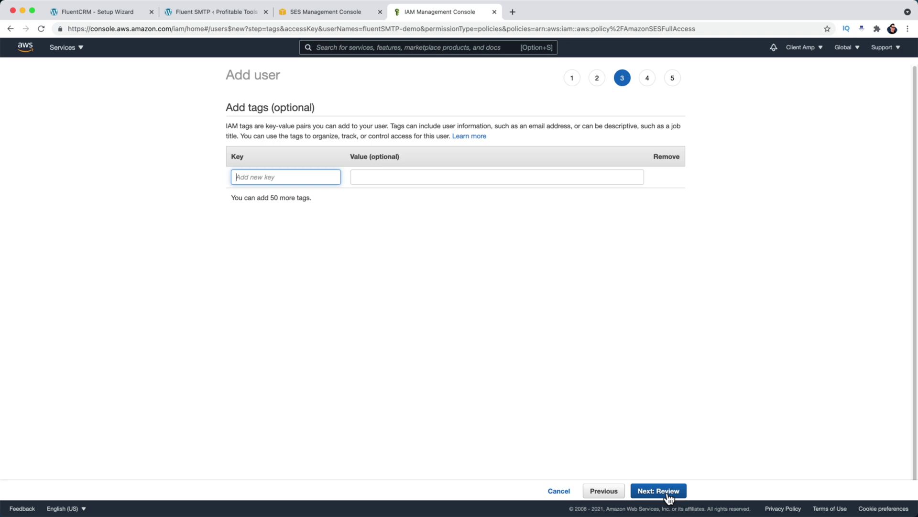
left_click(668, 491)
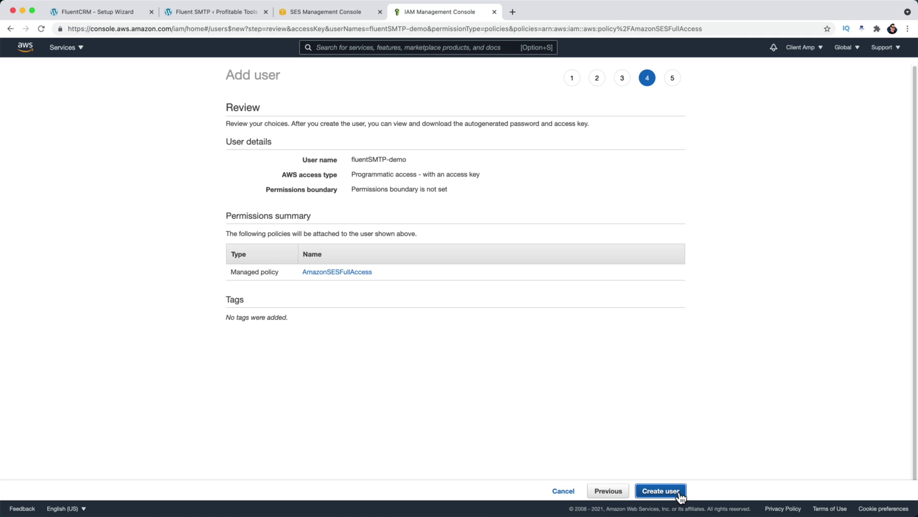
left_click(679, 491)
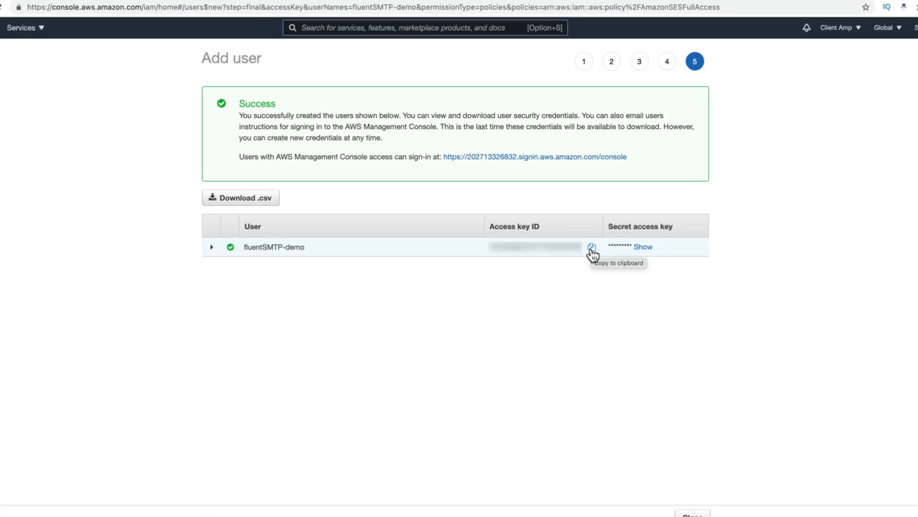
left_click(621, 249)
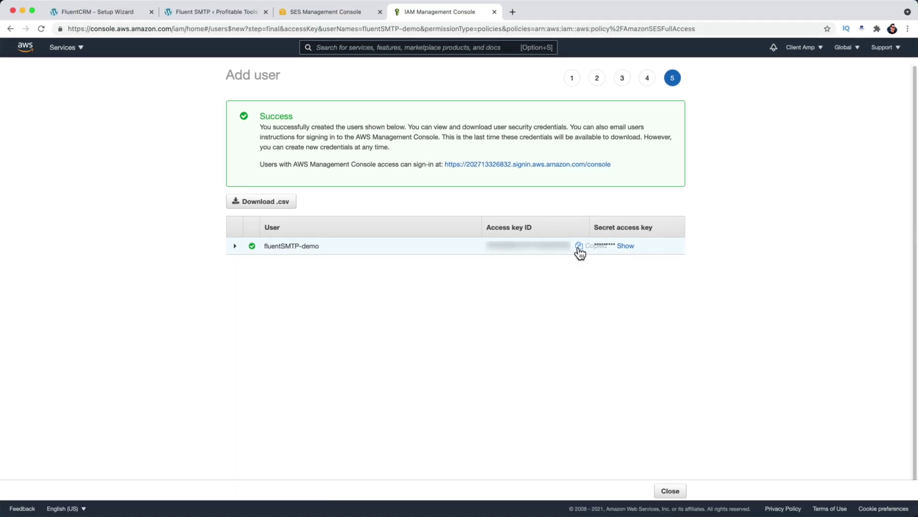
key("super+2")
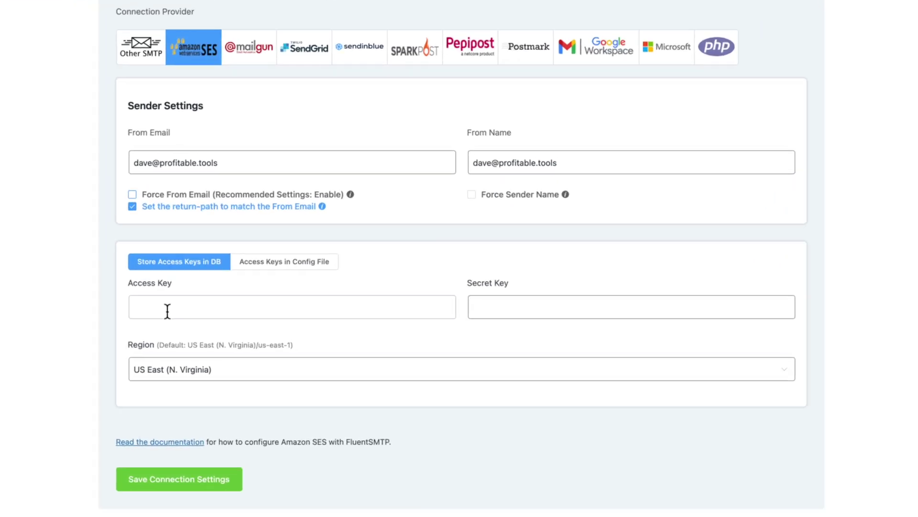
- Store the SES keys in the database, paste both keys, pick US West (Oregon), and save
left_click(285, 264)
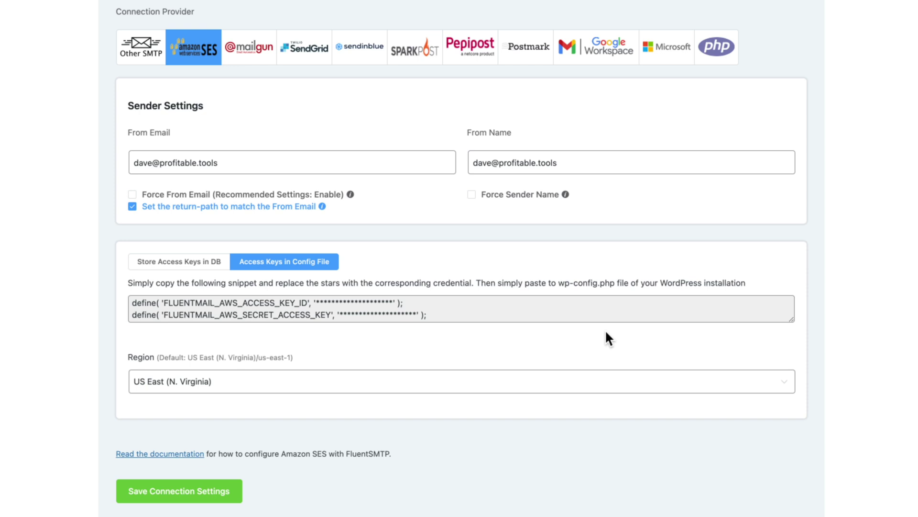
left_click(179, 261)
left_click(144, 289)
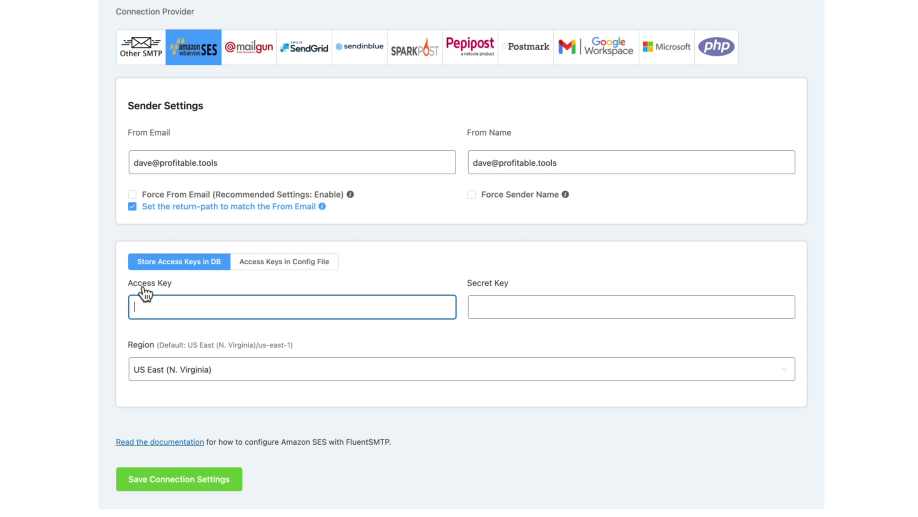
key("ctrl+v")
left_click(503, 308)
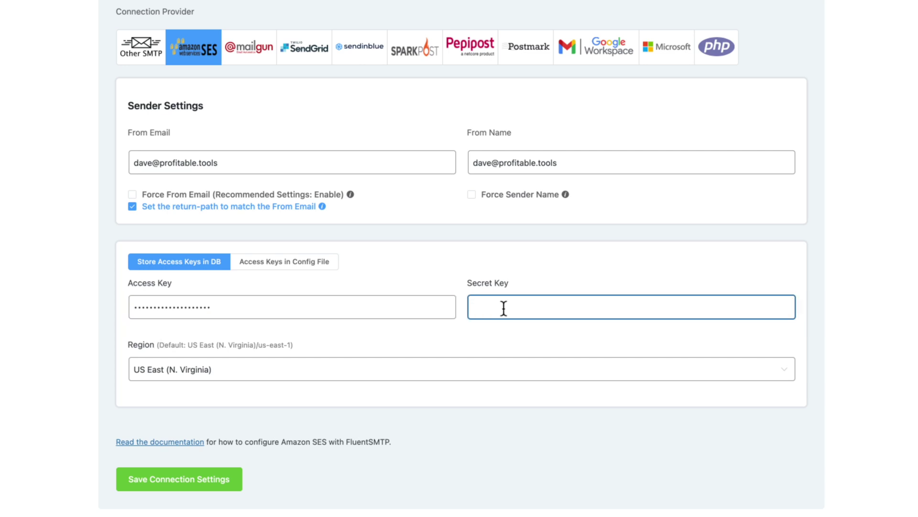
key("ctrl+v")
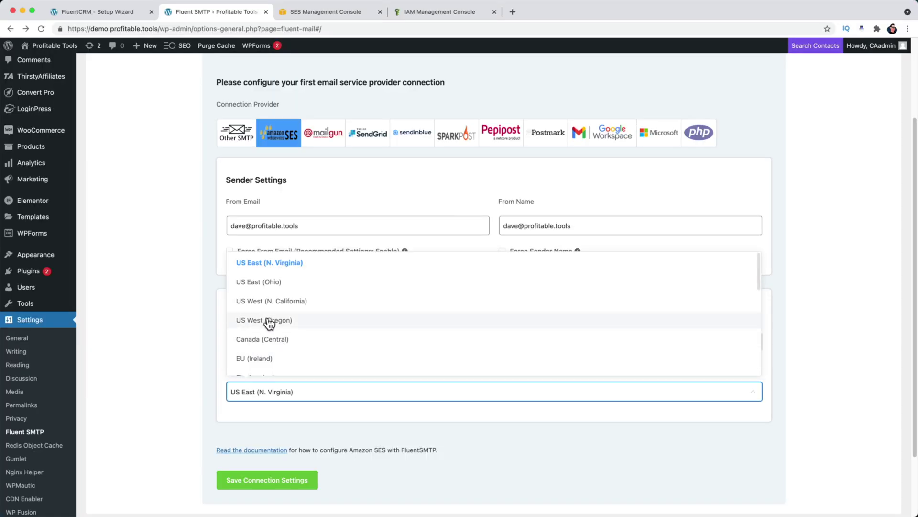
left_click(269, 323)
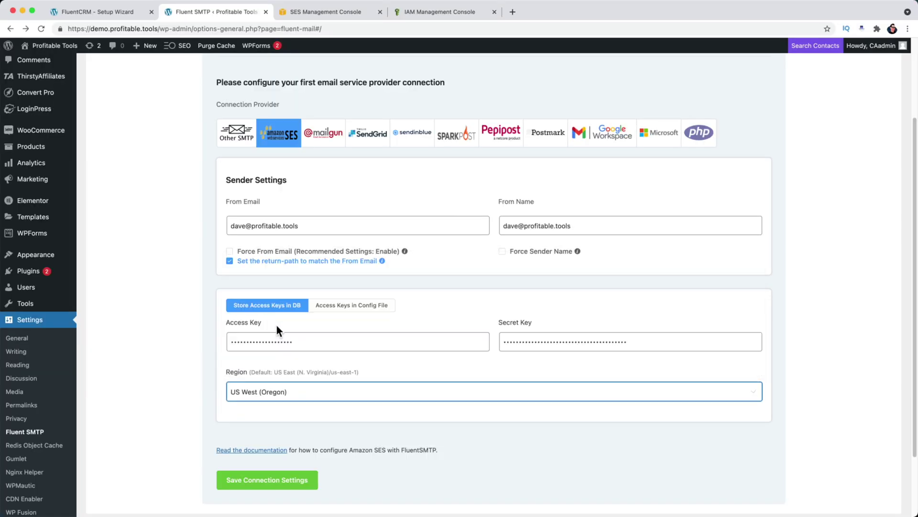
left_click(258, 483)
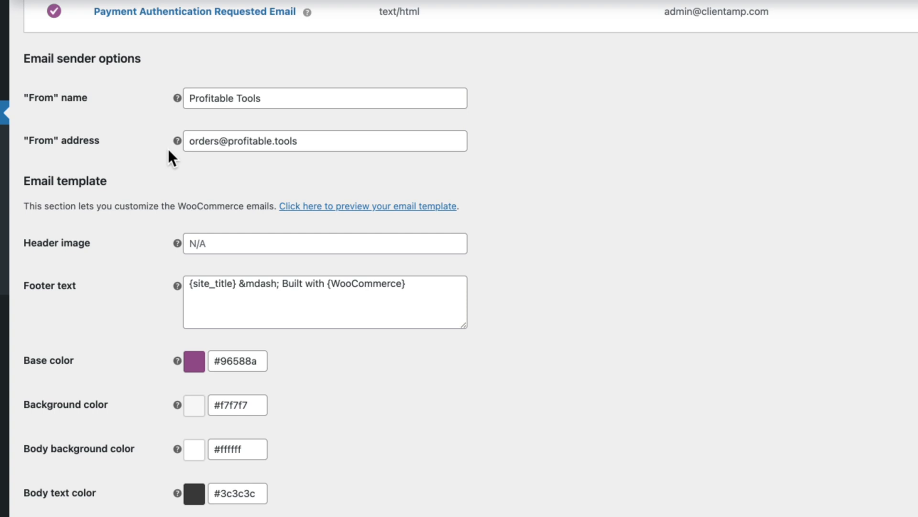
- Add a Mailgun connection in Fluent SMTP and start typing the store's orders address as From Email
mouse_move(0, 516)
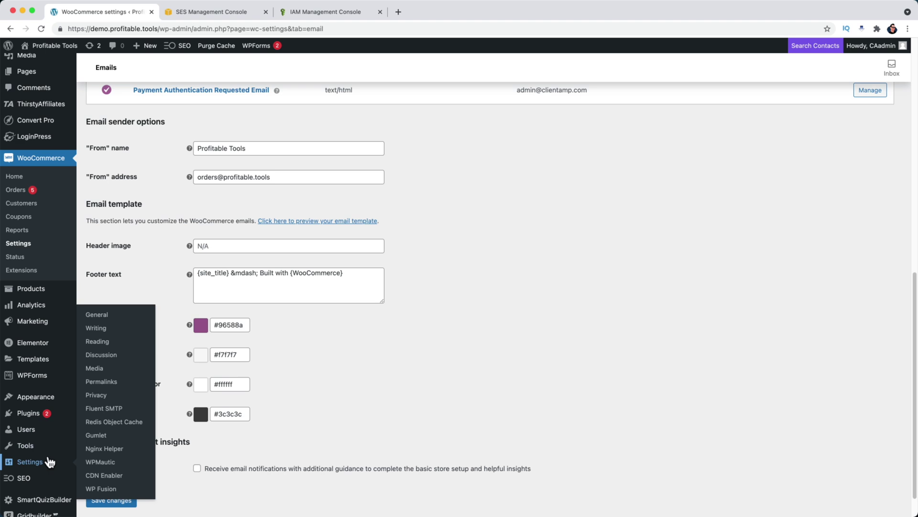
left_click(114, 409)
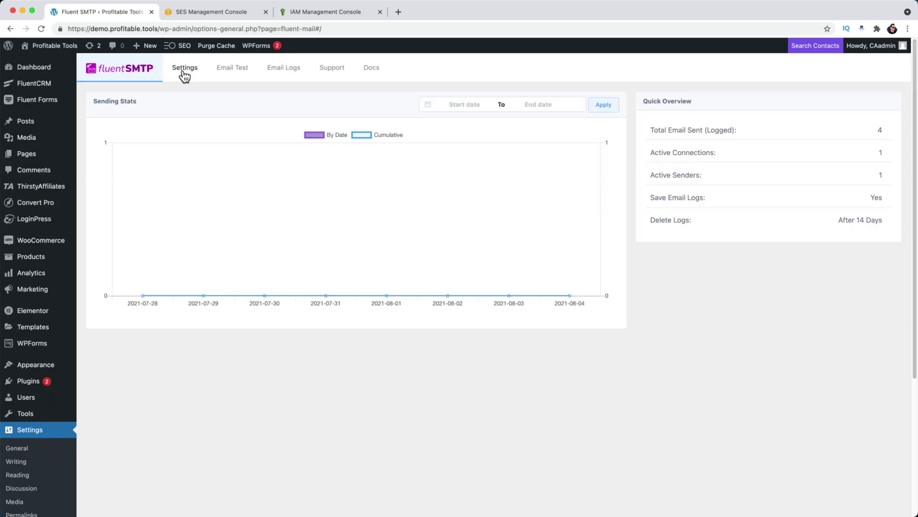
left_click(182, 73)
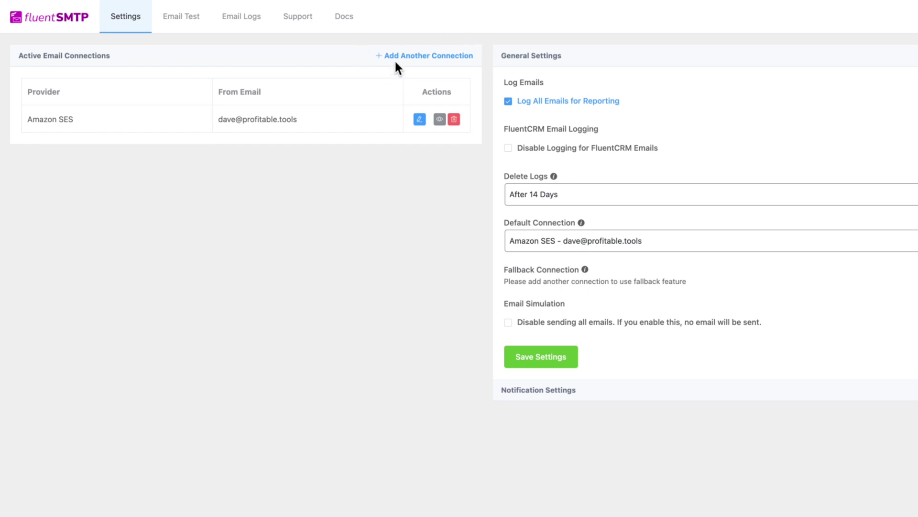
left_click(396, 58)
left_click(289, 143)
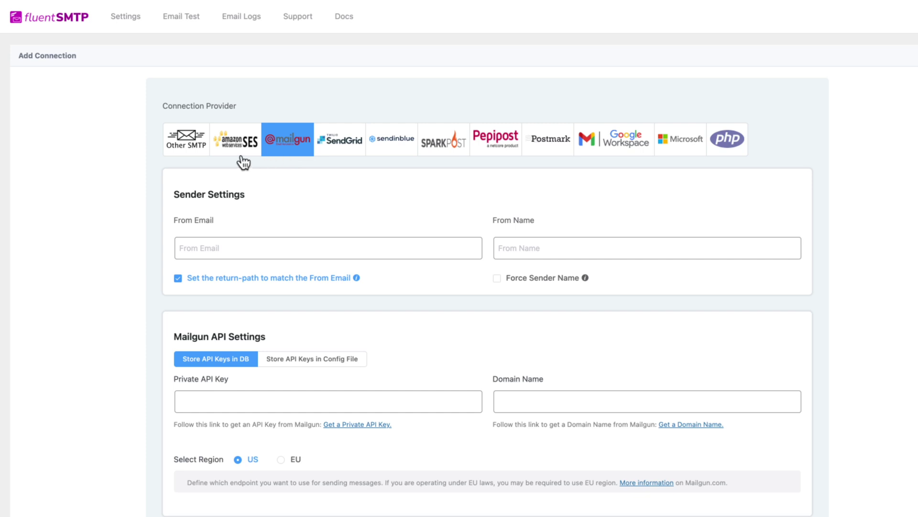
left_click(325, 248)
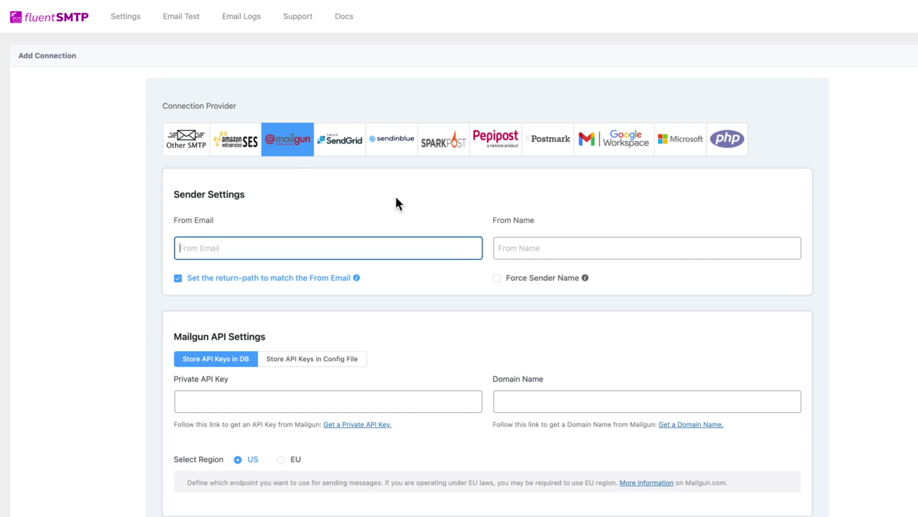
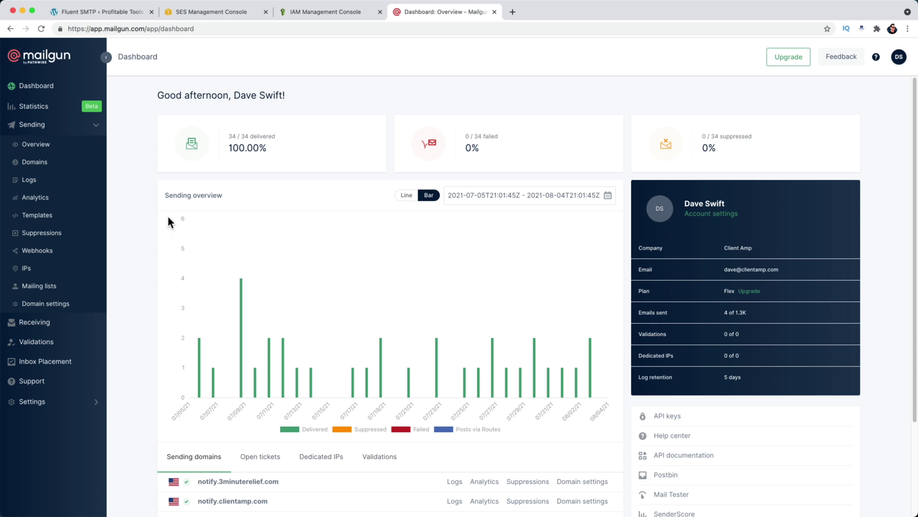
- Add notify.profitable.tools as a Mailgun sending domain, view the API keys, and return to FluentSMTP
left_click(36, 167)
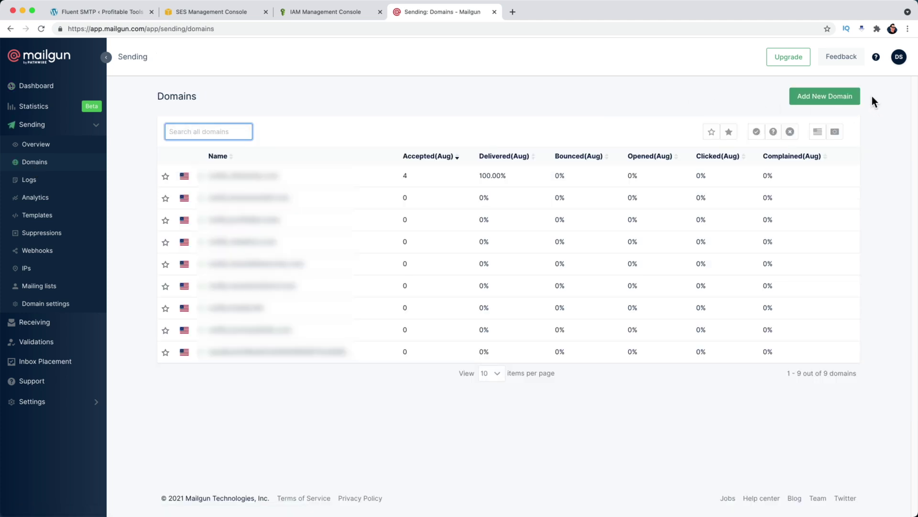
left_click(824, 97)
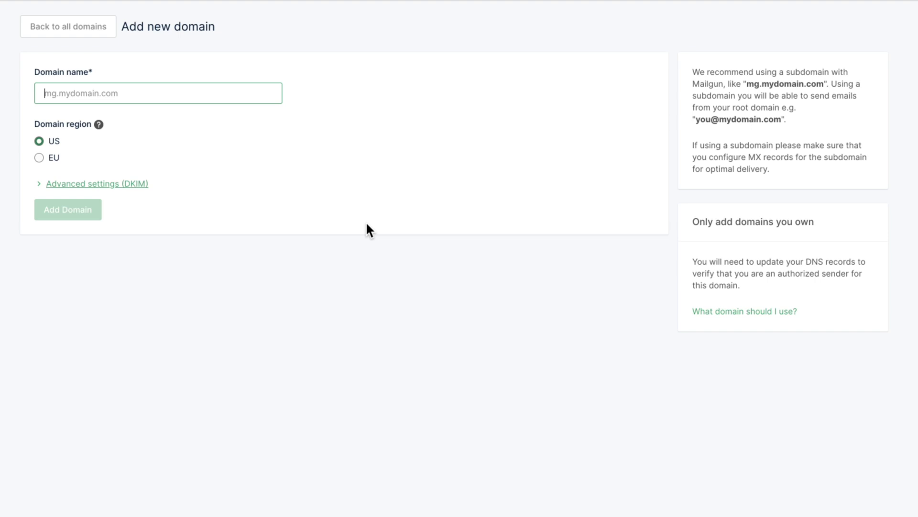
type("notify.profi")
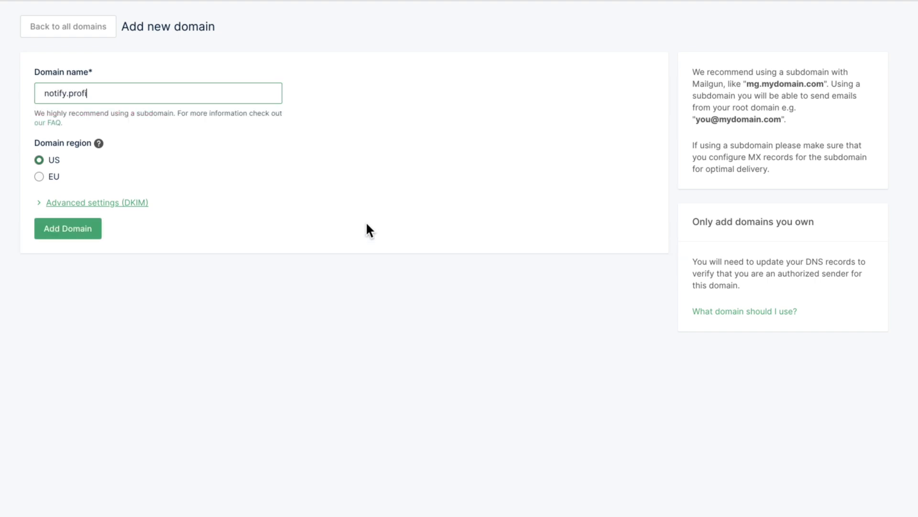
type("table.tools")
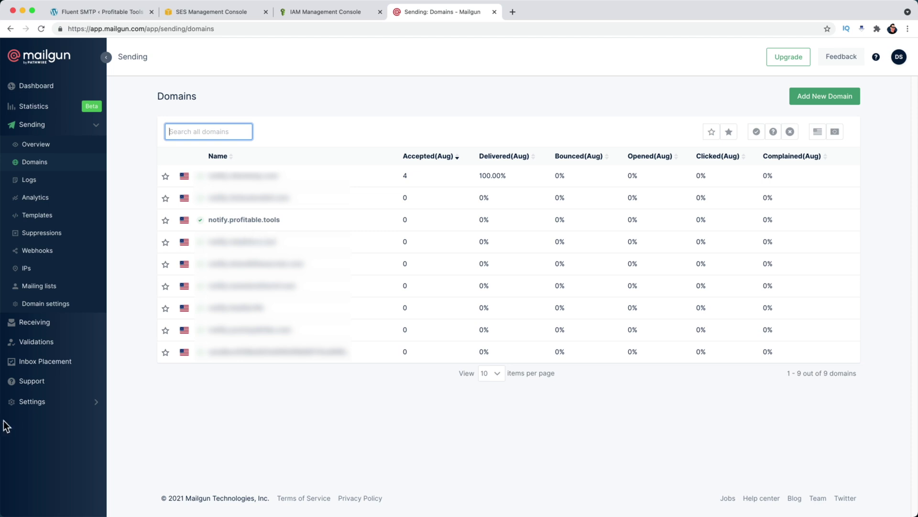
left_click(40, 409)
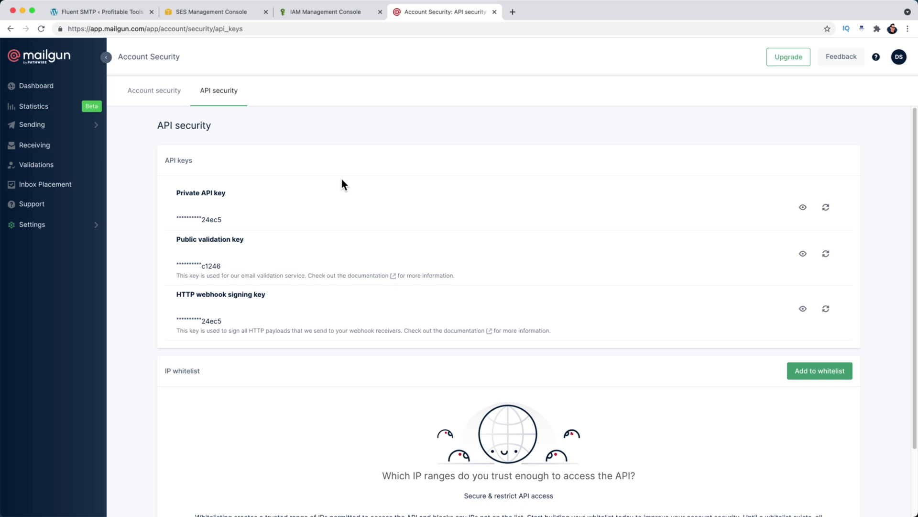
key("super+1")
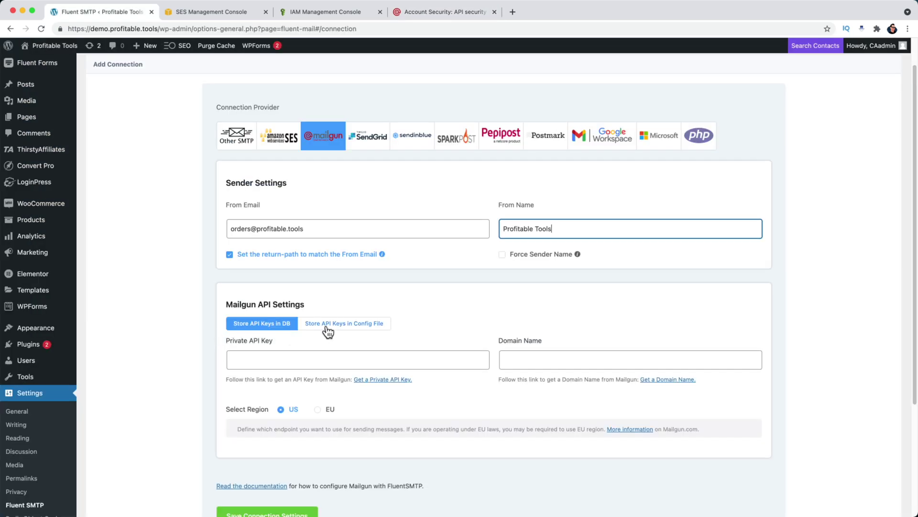
- Keep the Mailgun API keys stored in the database and save the Mailgun connection settings
left_click(327, 327)
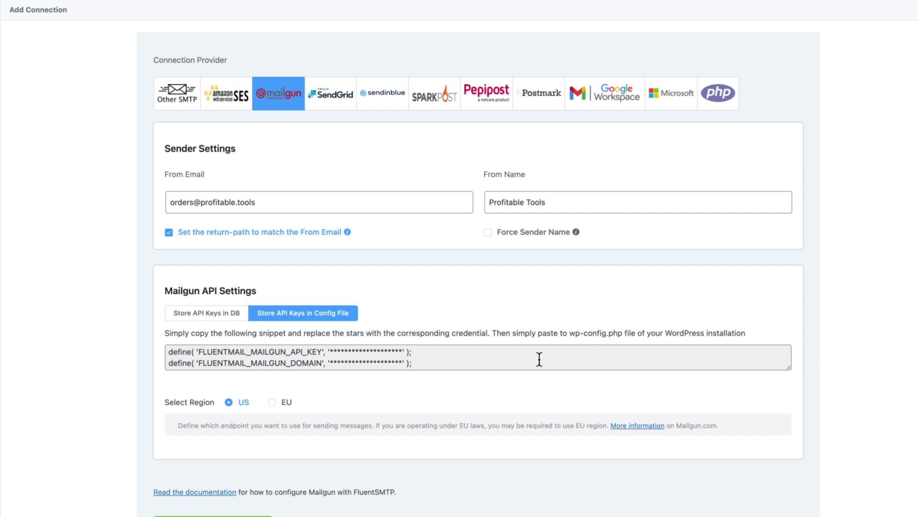
left_click(209, 317)
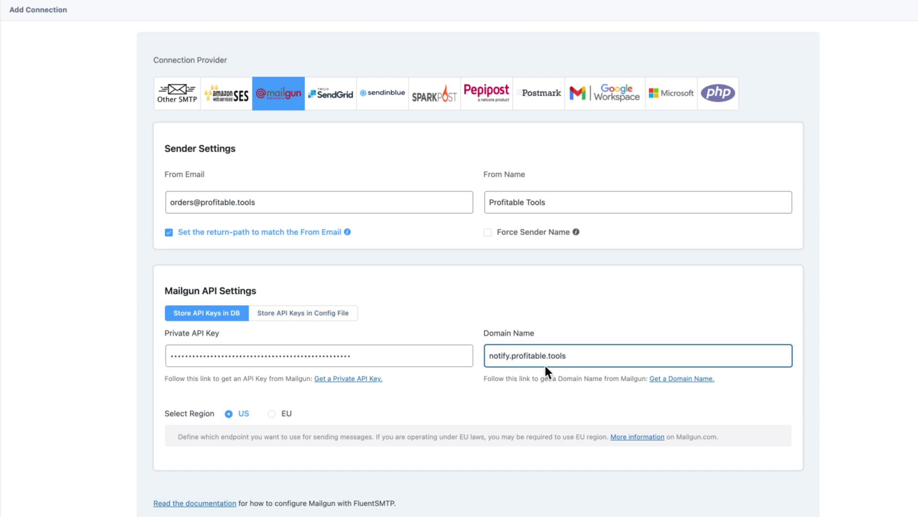
scroll(544, 364, "down", 1)
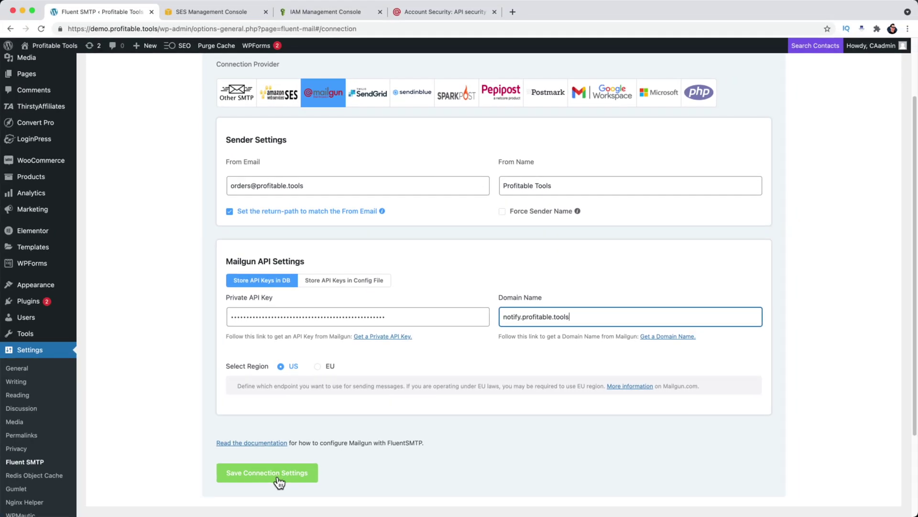
left_click(278, 476)
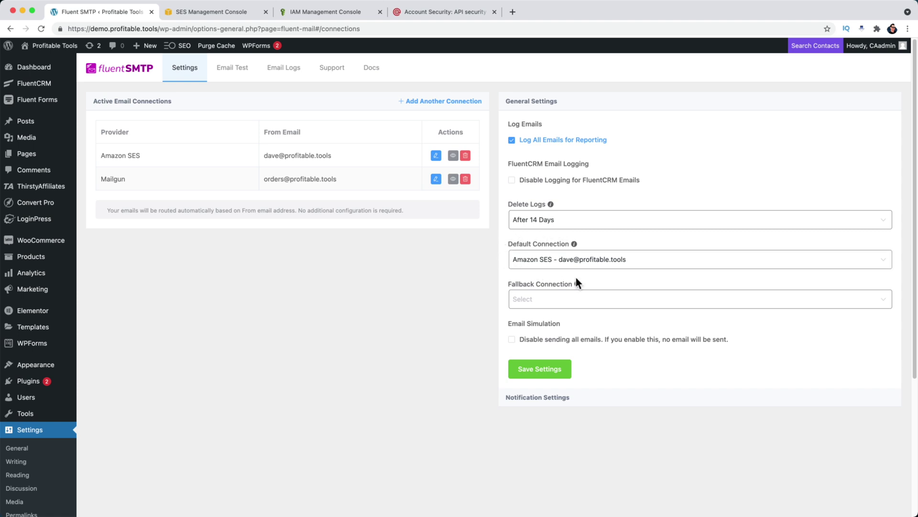
- Pick Mailgun in the Default Connection dropdown and Amazon SES in the Fallback Connection dropdown
left_click(533, 266)
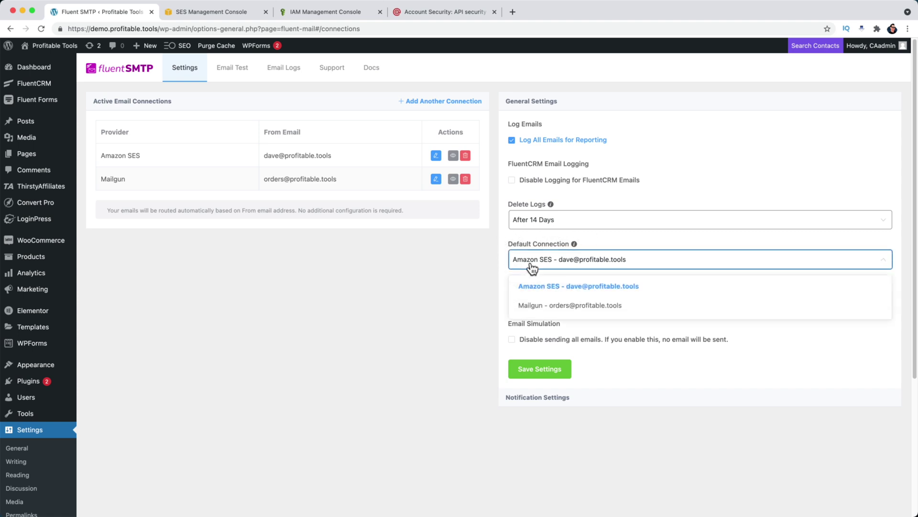
left_click(601, 308)
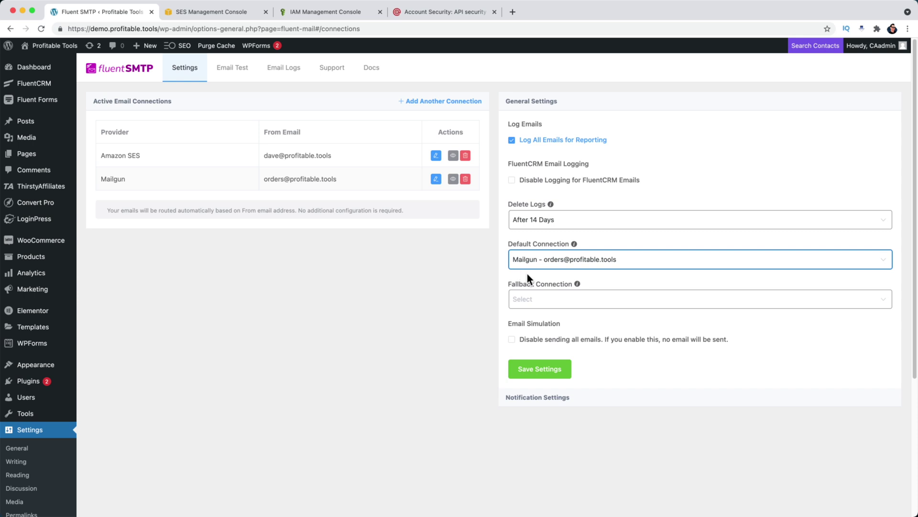
left_click(539, 298)
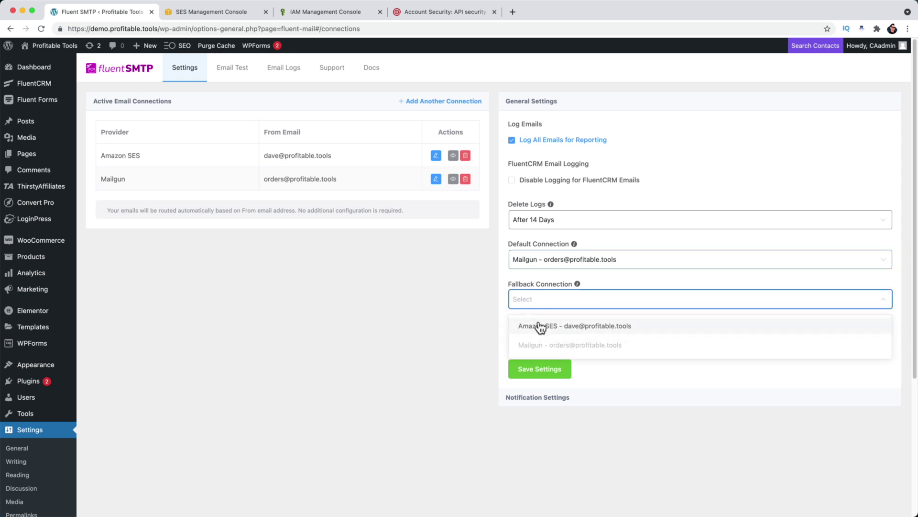
left_click(540, 327)
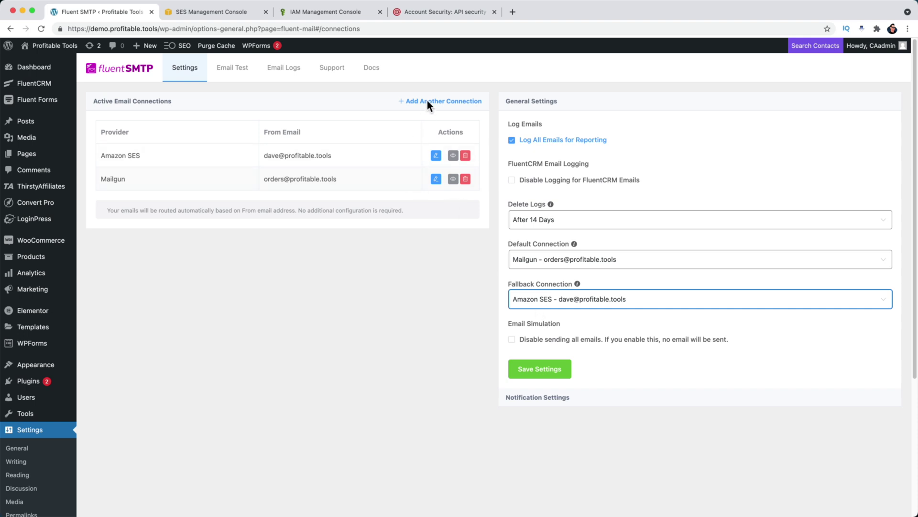
left_click(549, 400)
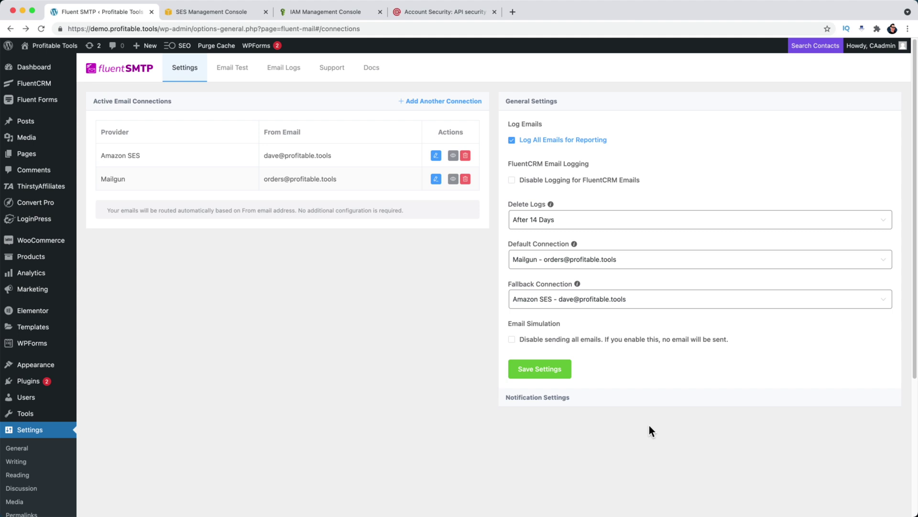
- Check the email logs, enable the Monday email summary to the site admin, then open Email Test
left_click(283, 67)
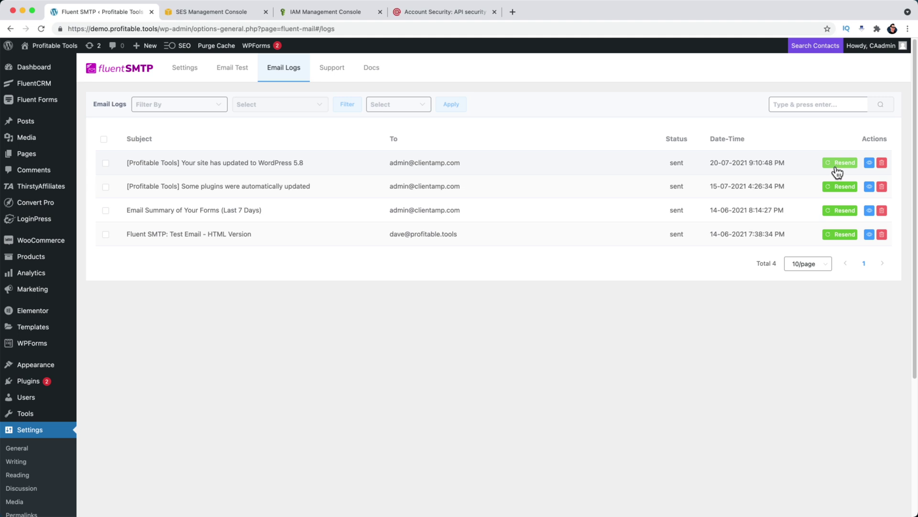
left_click(185, 71)
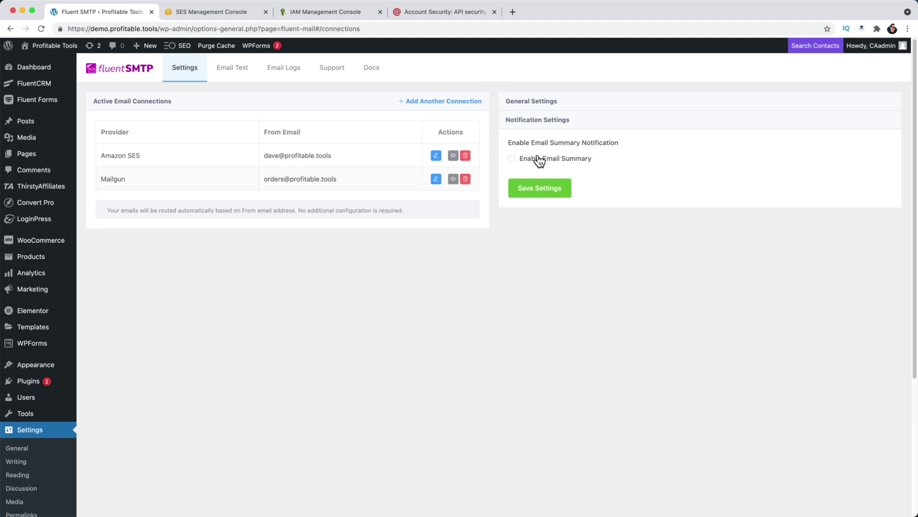
left_click(512, 159)
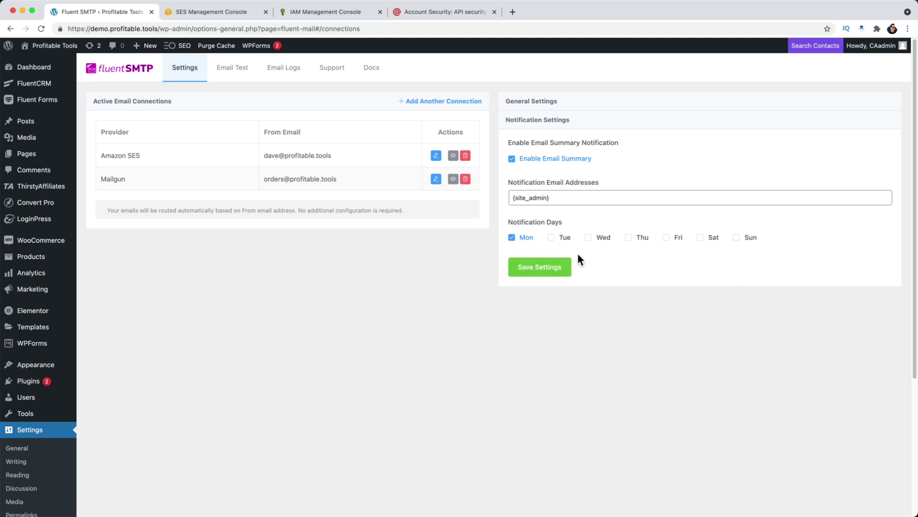
left_click(232, 68)
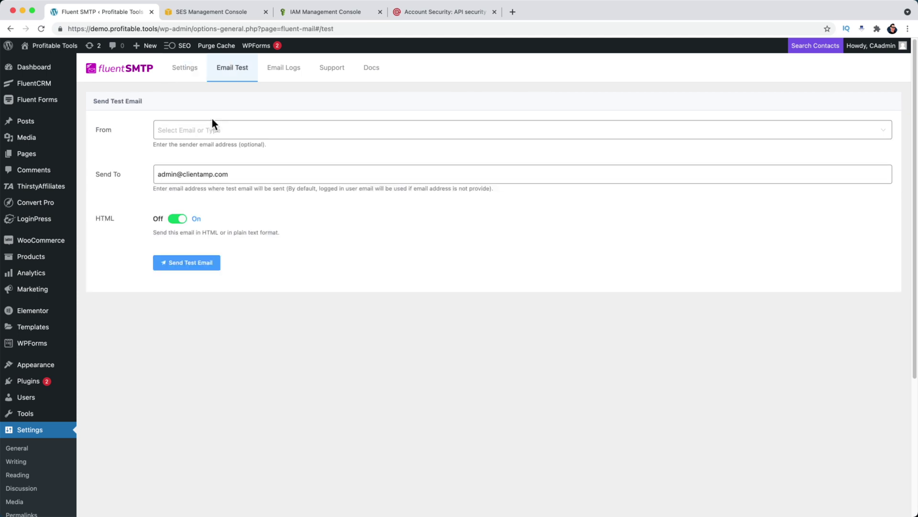